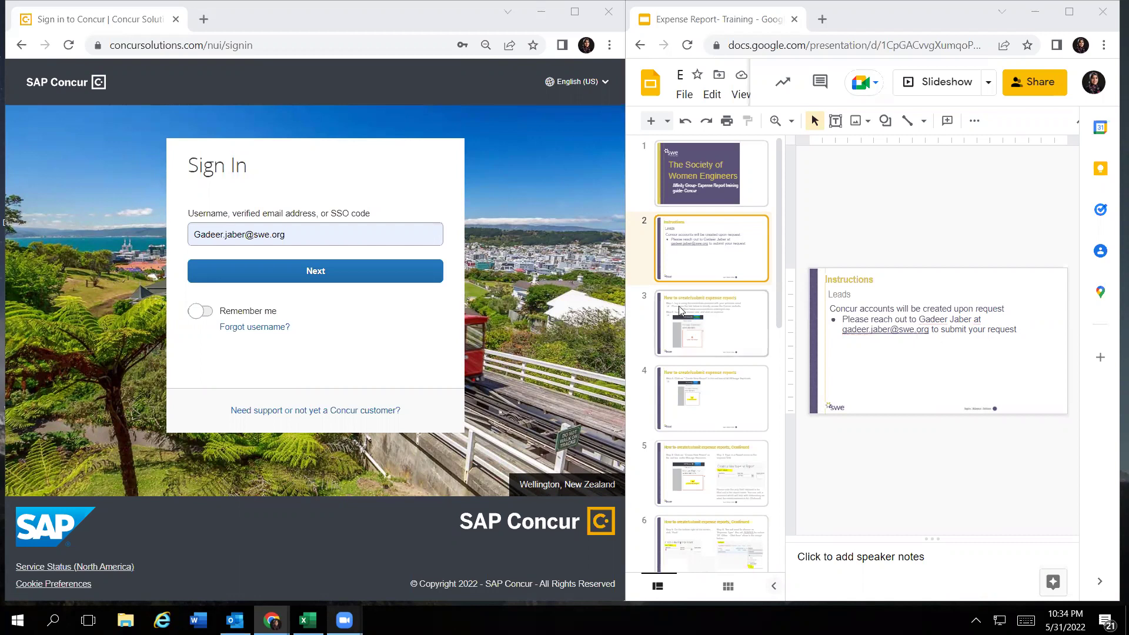
Review slide 3 of the training guide, then sign in to Concur
{"action": "left_click", "coordinate": [695, 324]}
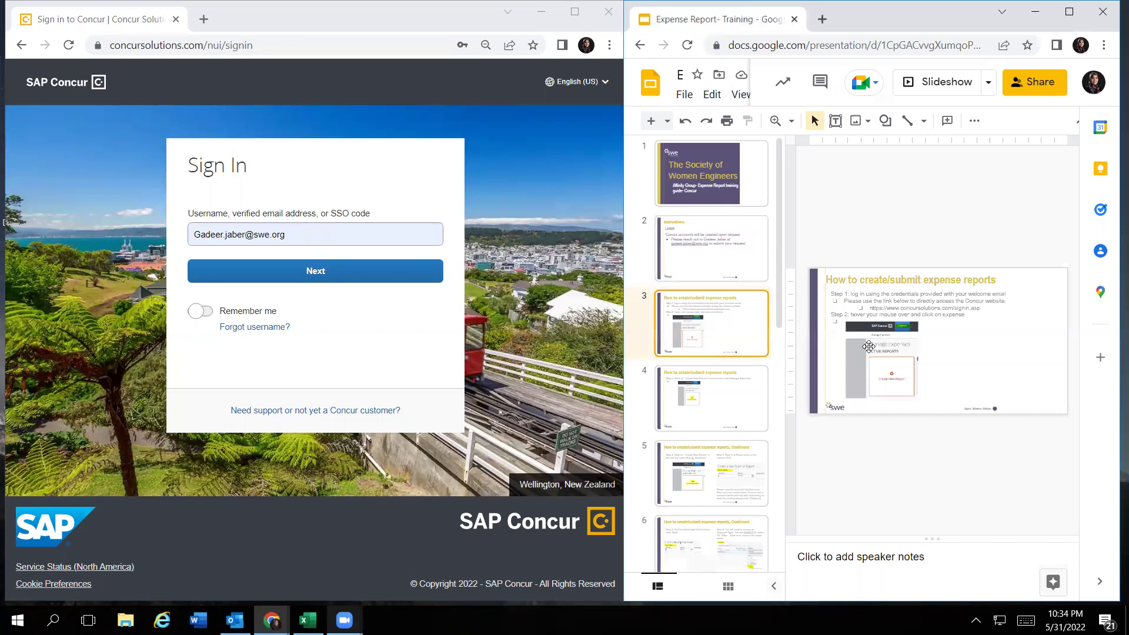
{"action": "key", "text": "Down"}
{"action": "key", "text": "Up"}
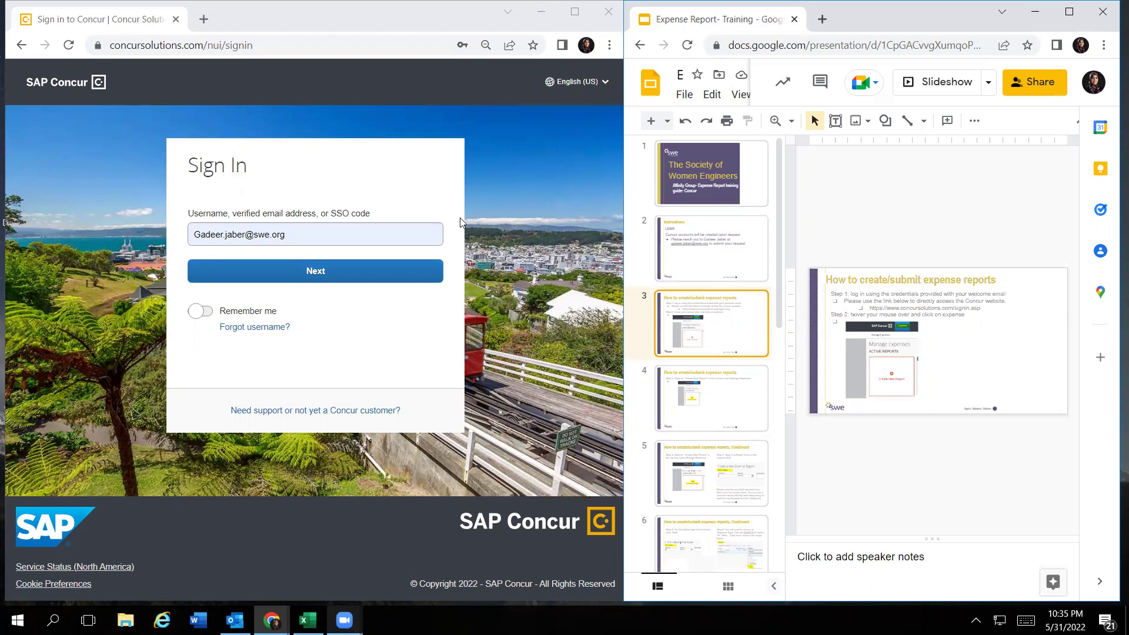
{"action": "left_click", "coordinate": [360, 276]}
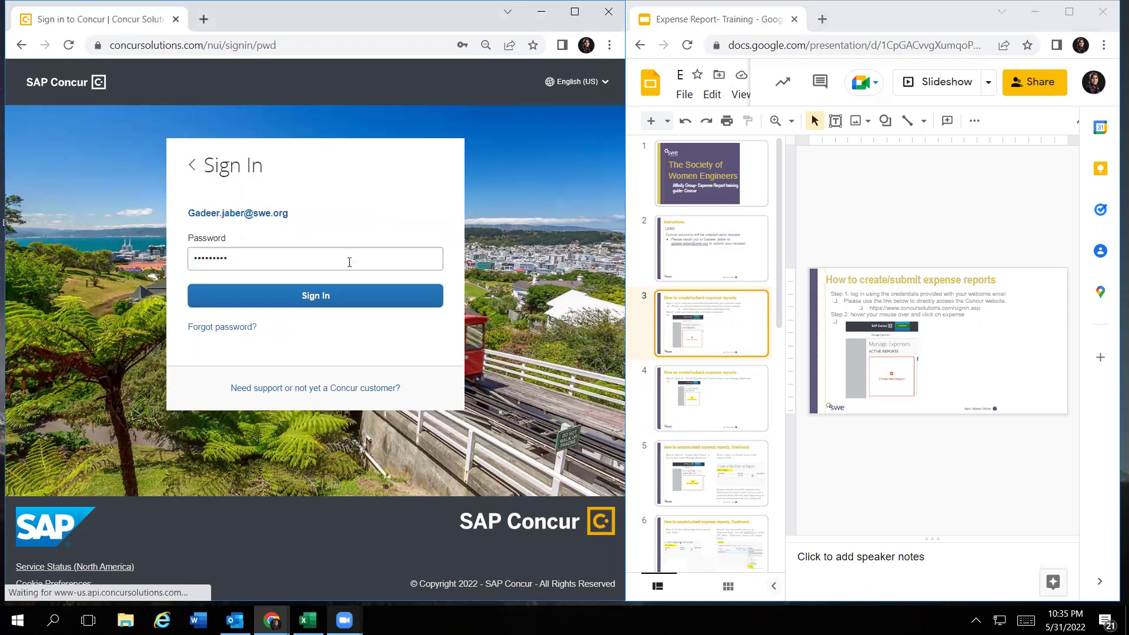
{"action": "left_click", "coordinate": [324, 301]}
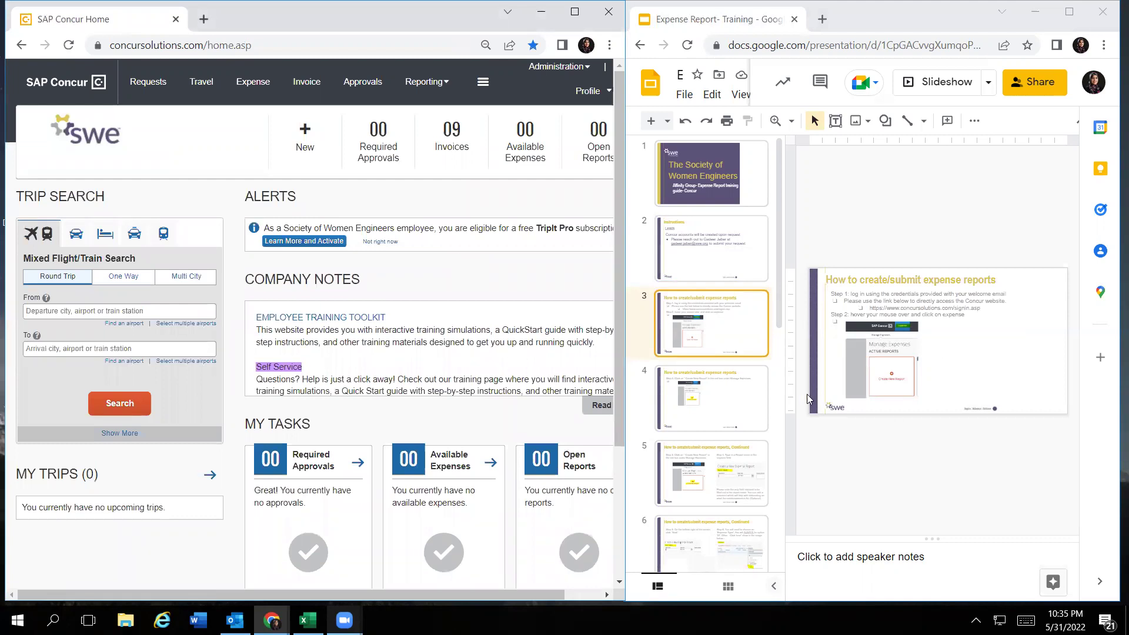
Start a new expense report from the Expense tab, checking guide slides 4 and 5
{"action": "left_click", "coordinate": [253, 89]}
{"action": "mouse_move", "coordinate": [324, 115]}
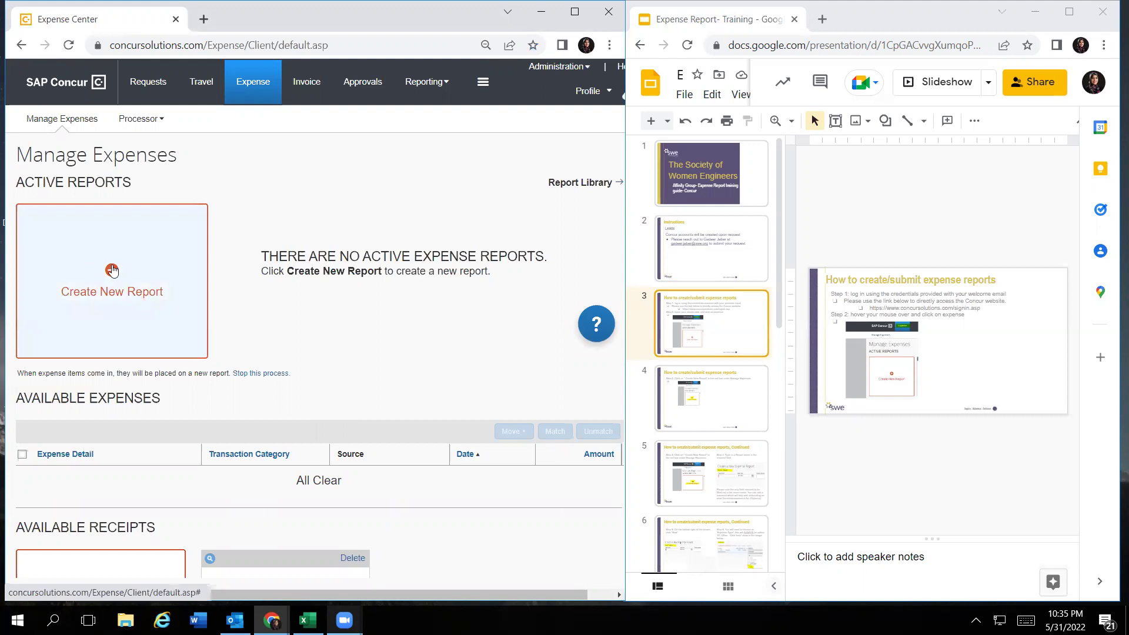
{"action": "left_click", "coordinate": [112, 271]}
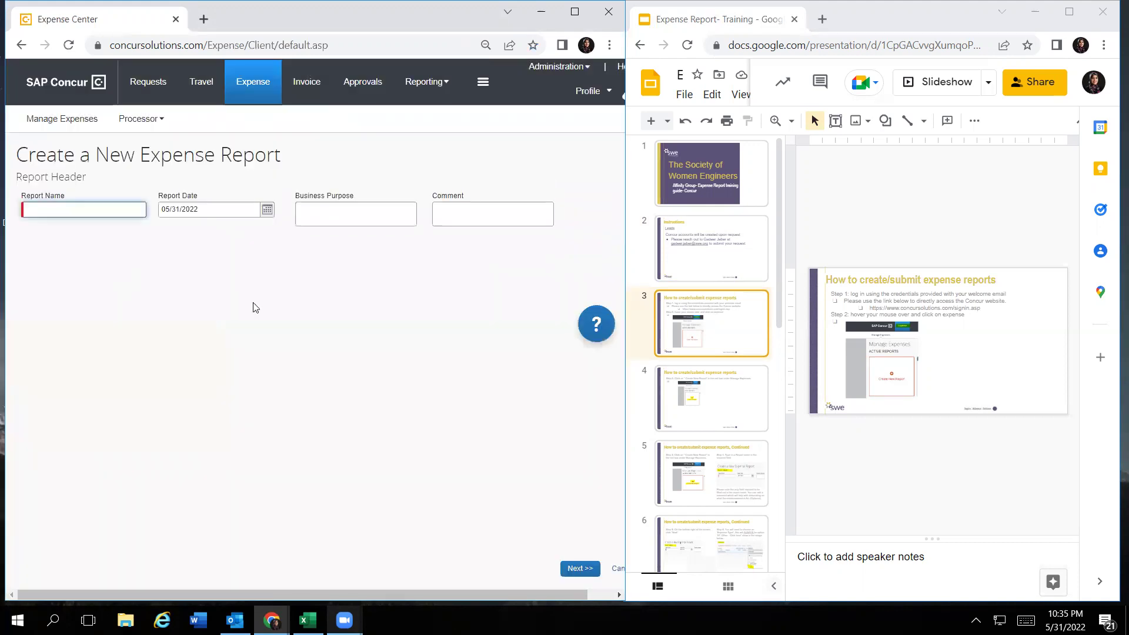
{"action": "left_click", "coordinate": [722, 400]}
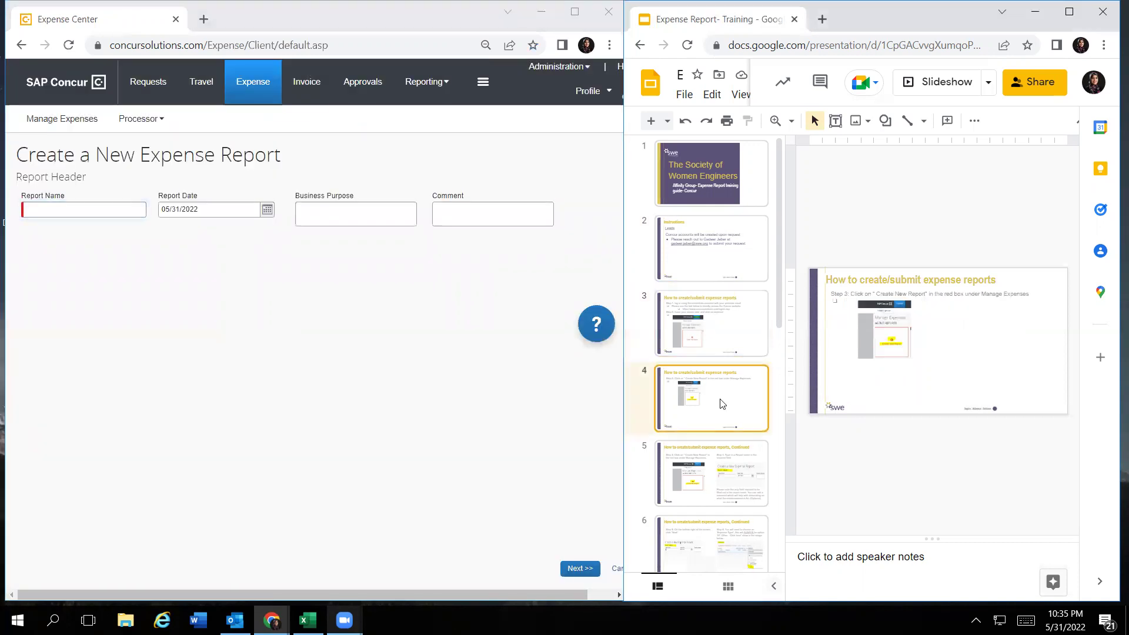
{"action": "left_click", "coordinate": [720, 475]}
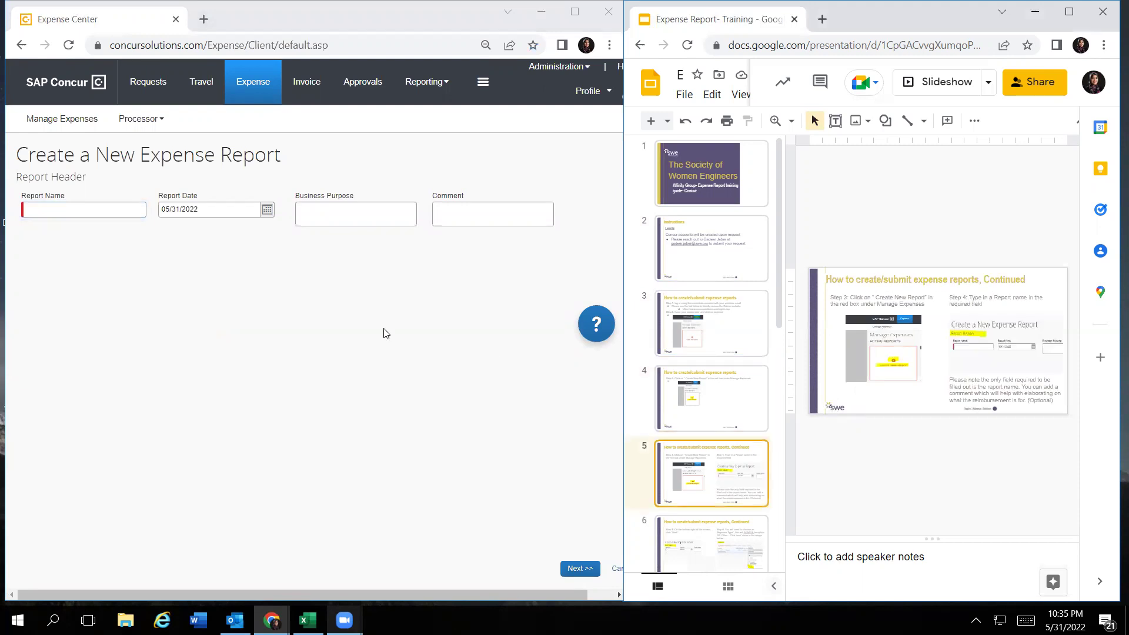
Name the report 'Sample' and move on to the business purpose field
{"action": "left_click", "coordinate": [99, 211]}
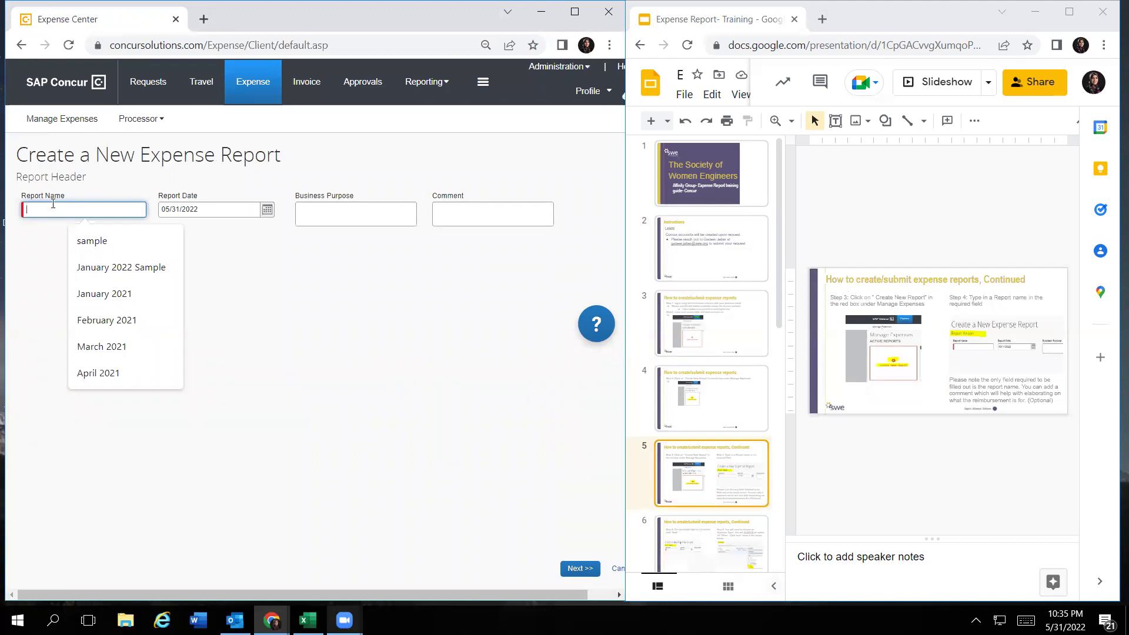
{"action": "type", "text": "Sample"}
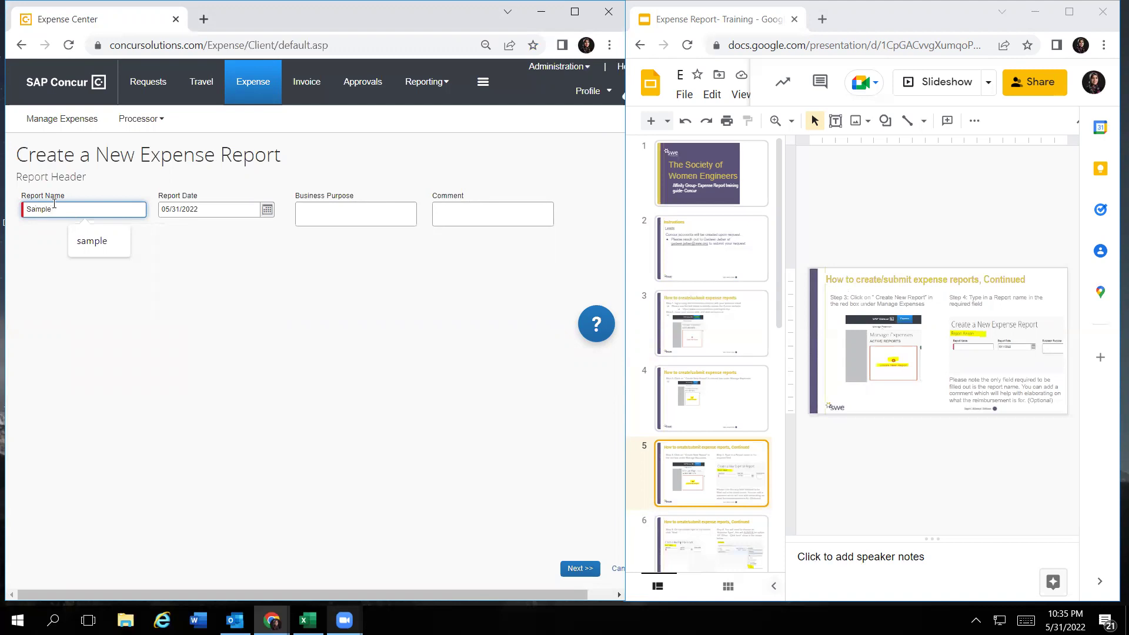
{"action": "left_click", "coordinate": [371, 219]}
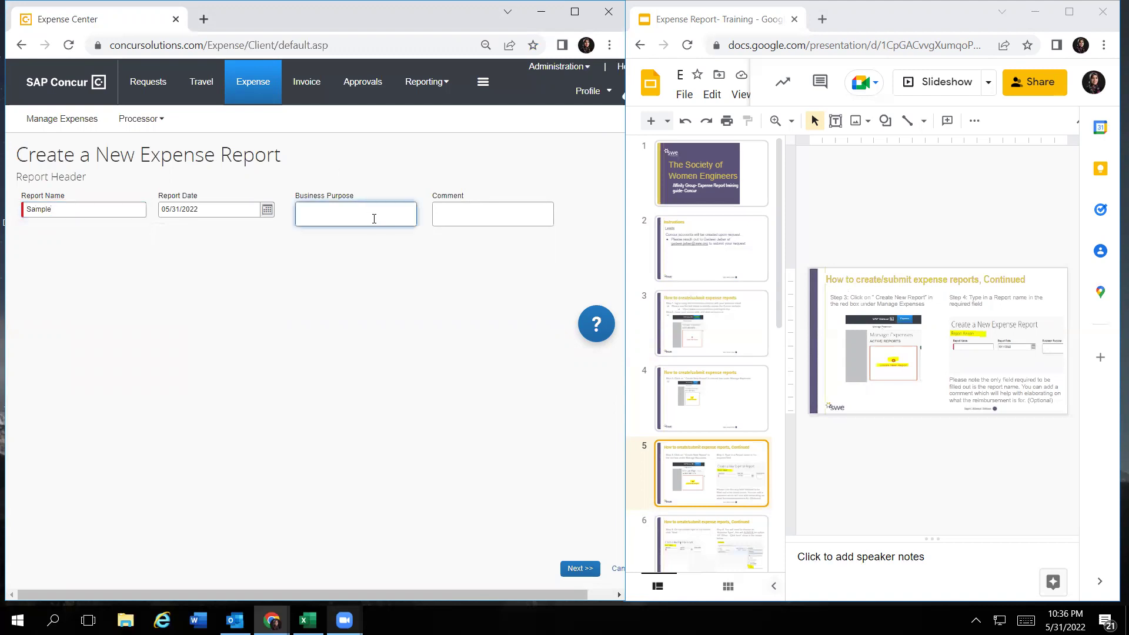
Create the Sample report and widen the Concur window to show the 07. Other expense types
{"action": "left_click", "coordinate": [583, 569]}
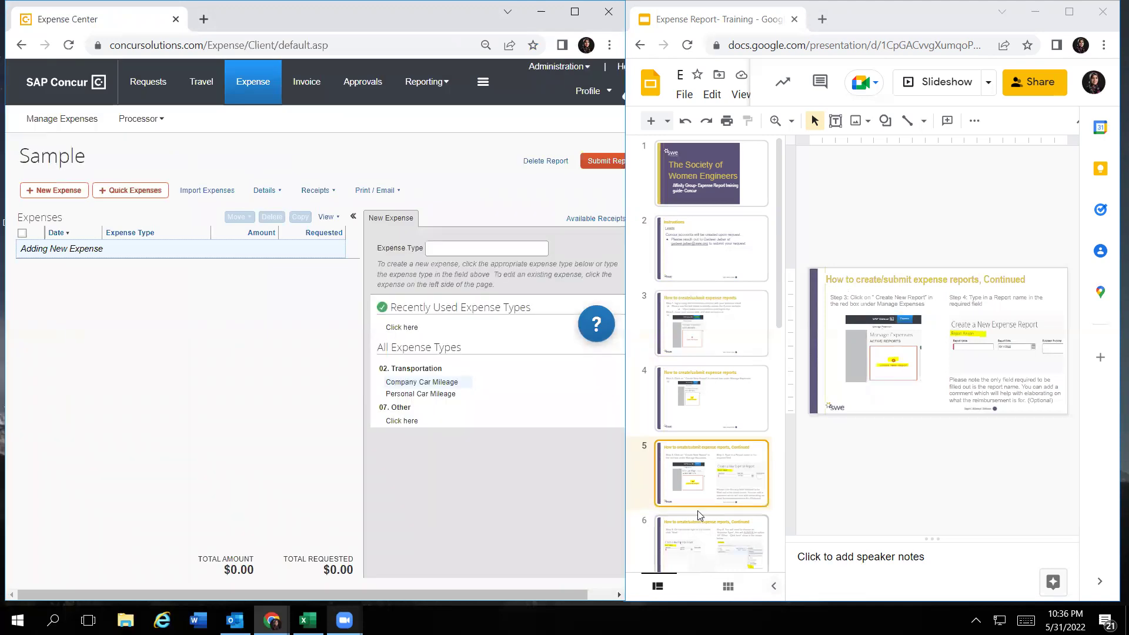
{"action": "left_click", "coordinate": [733, 518]}
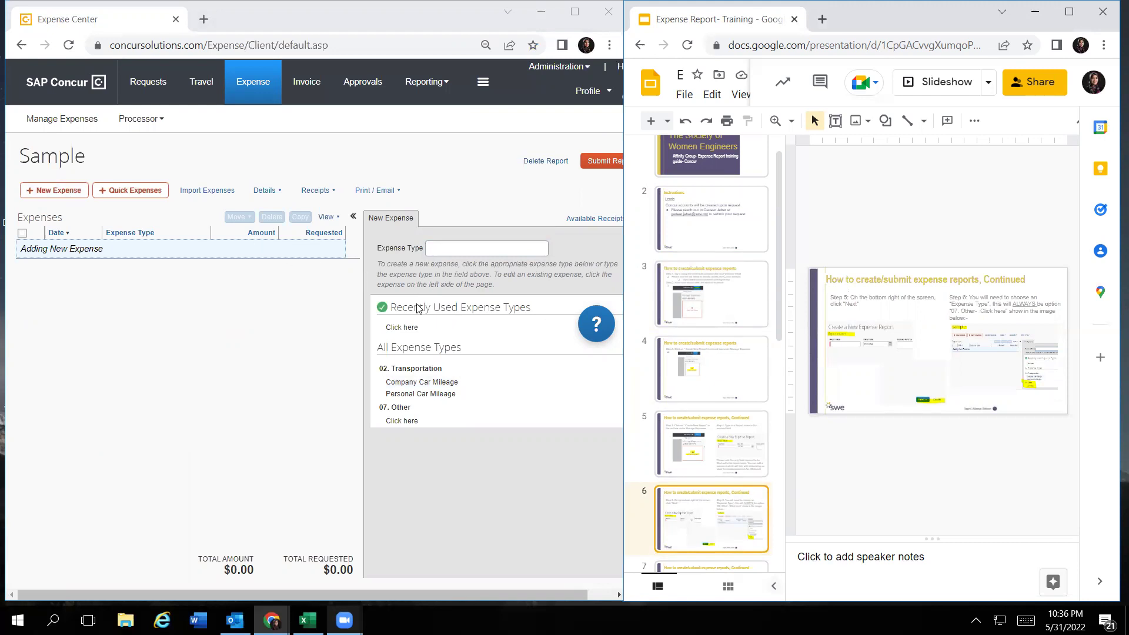
{"action": "left_click", "coordinate": [601, 203]}
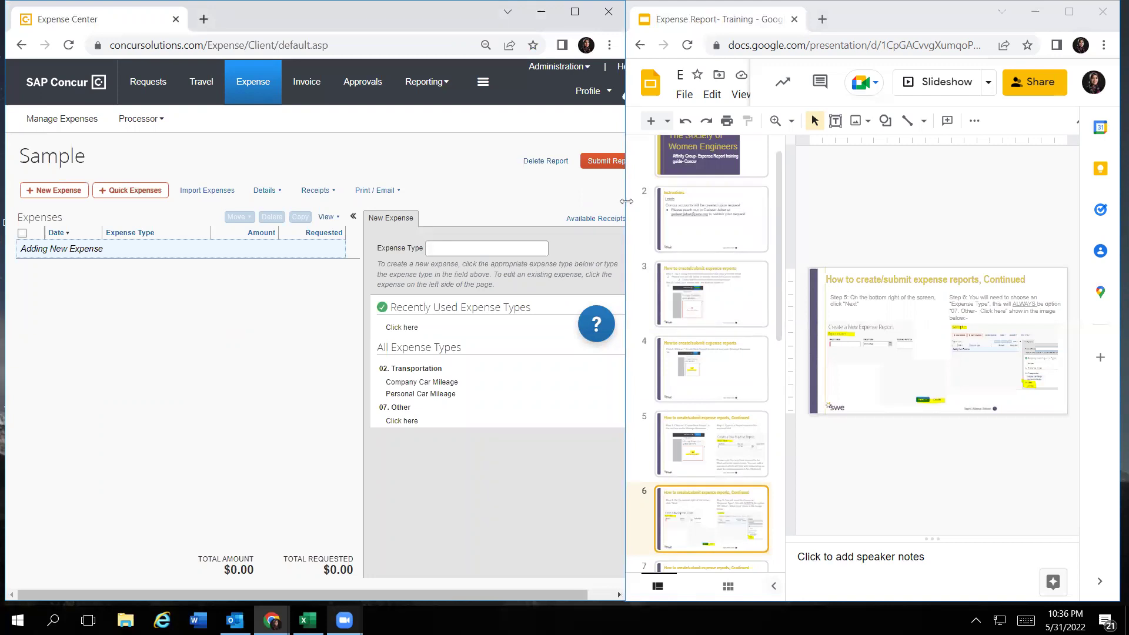
{"action": "left_click_drag", "start_coordinate": [627, 201], "coordinate": [720, 201]}
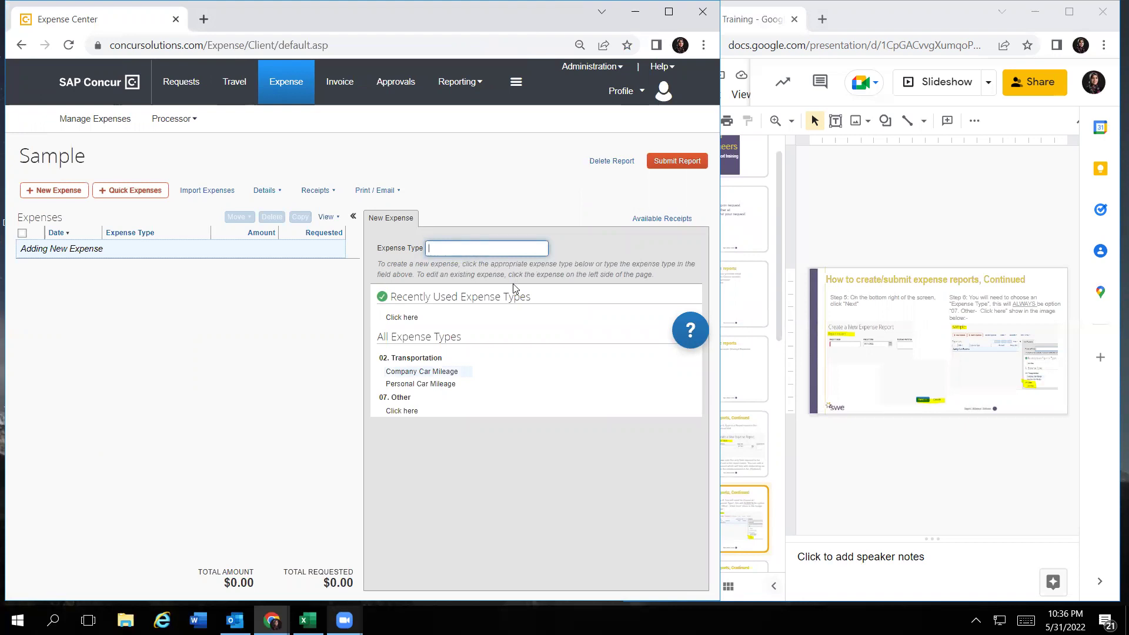
{"action": "left_click", "coordinate": [388, 367]}
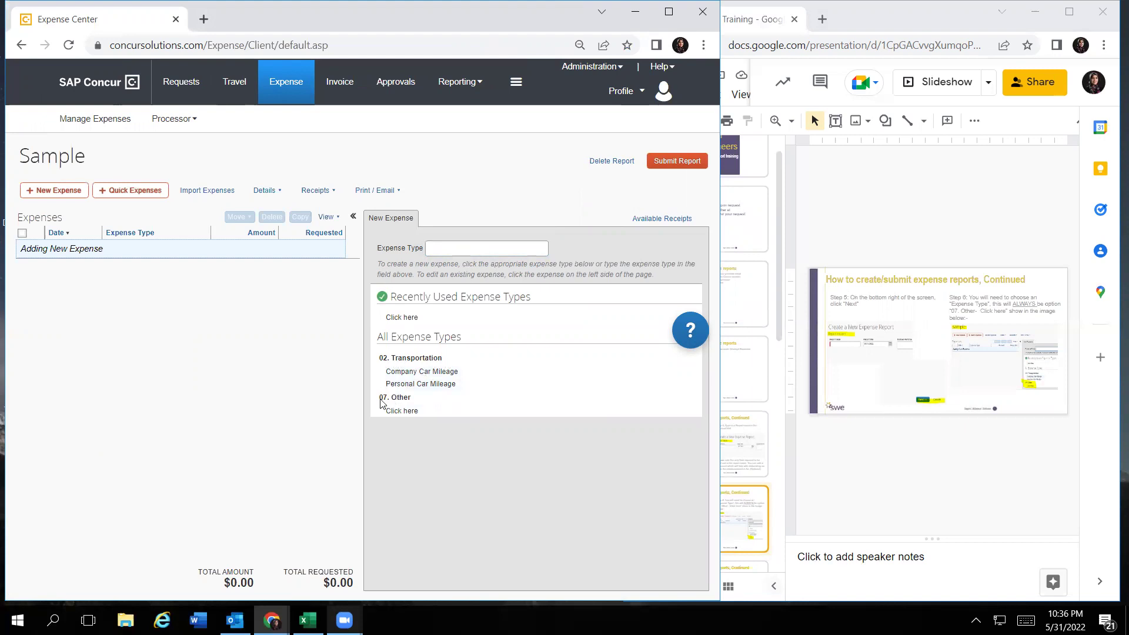
{"action": "left_click_drag", "start_coordinate": [379, 398], "coordinate": [411, 398]}
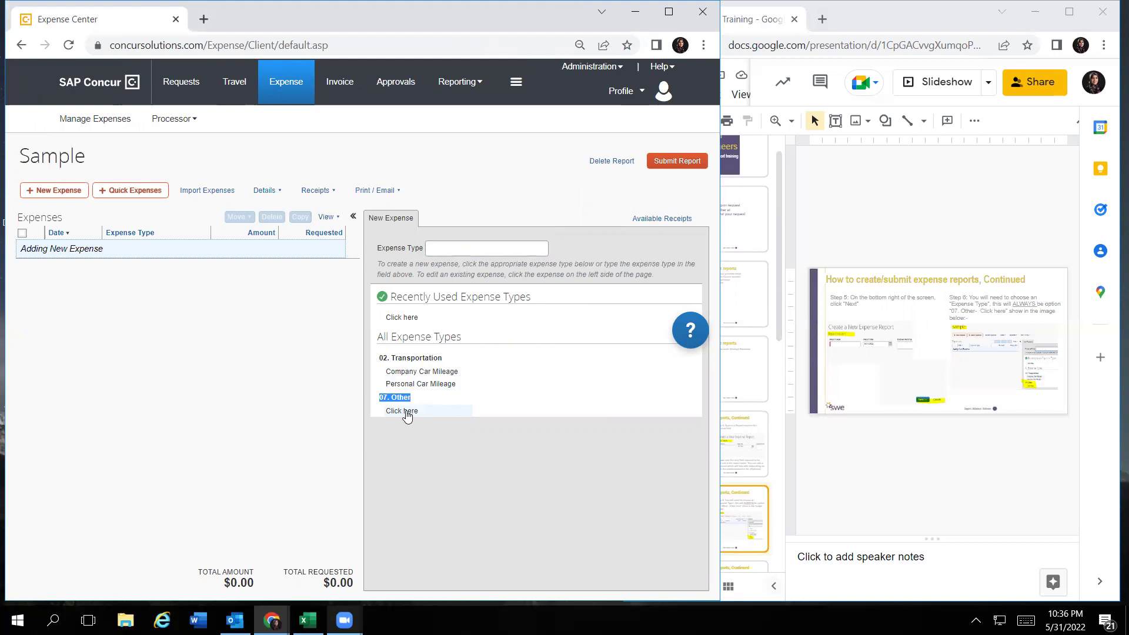
Choose the 07. Other expense type and set the transaction date to 05/31/2022
{"action": "left_click", "coordinate": [407, 413]}
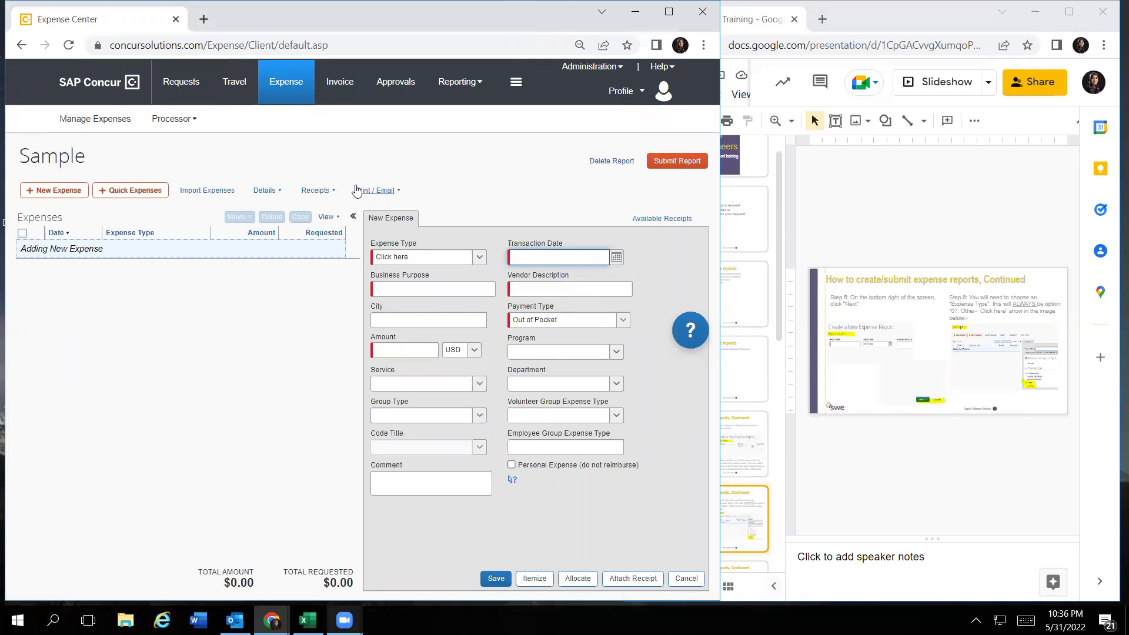
{"action": "triple_click", "coordinate": [371, 247]}
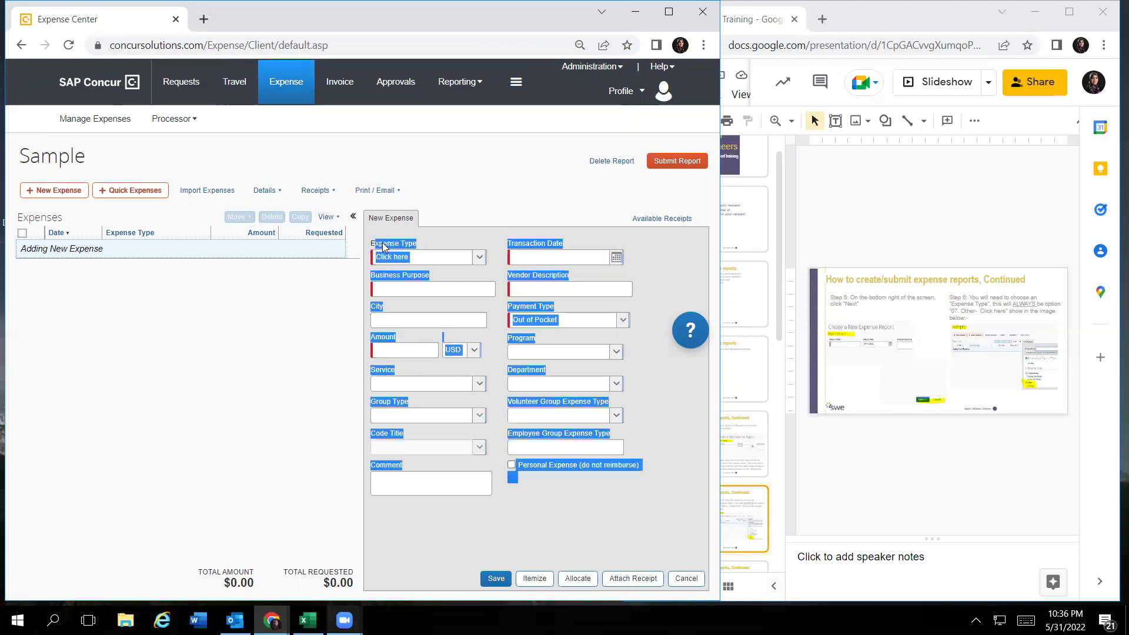
{"action": "left_click", "coordinate": [407, 242]}
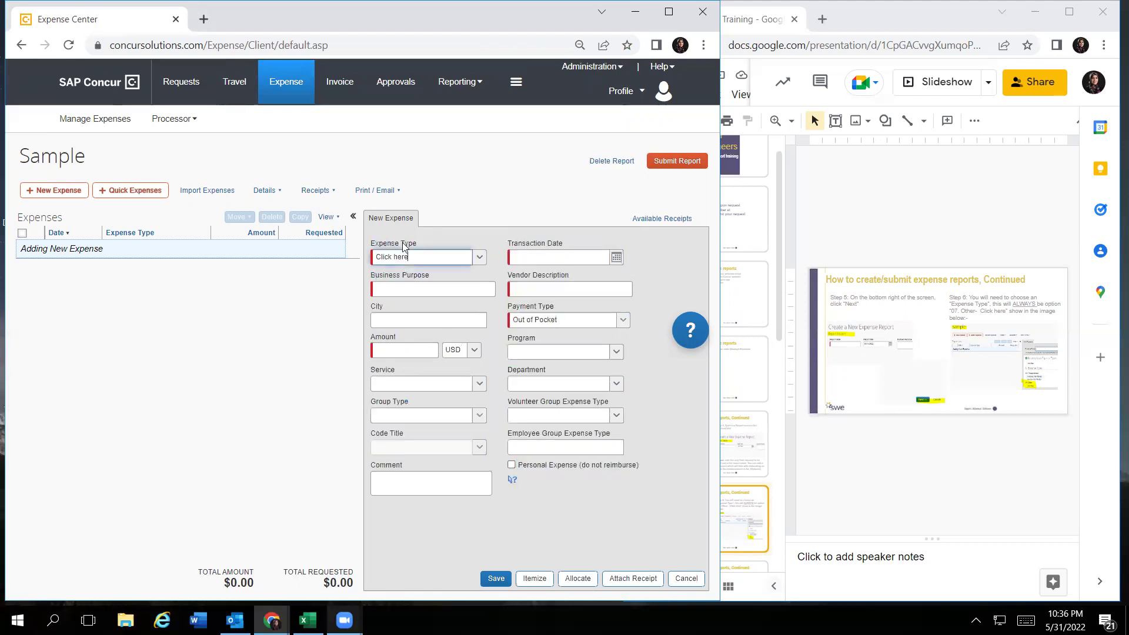
{"action": "left_click", "coordinate": [617, 259]}
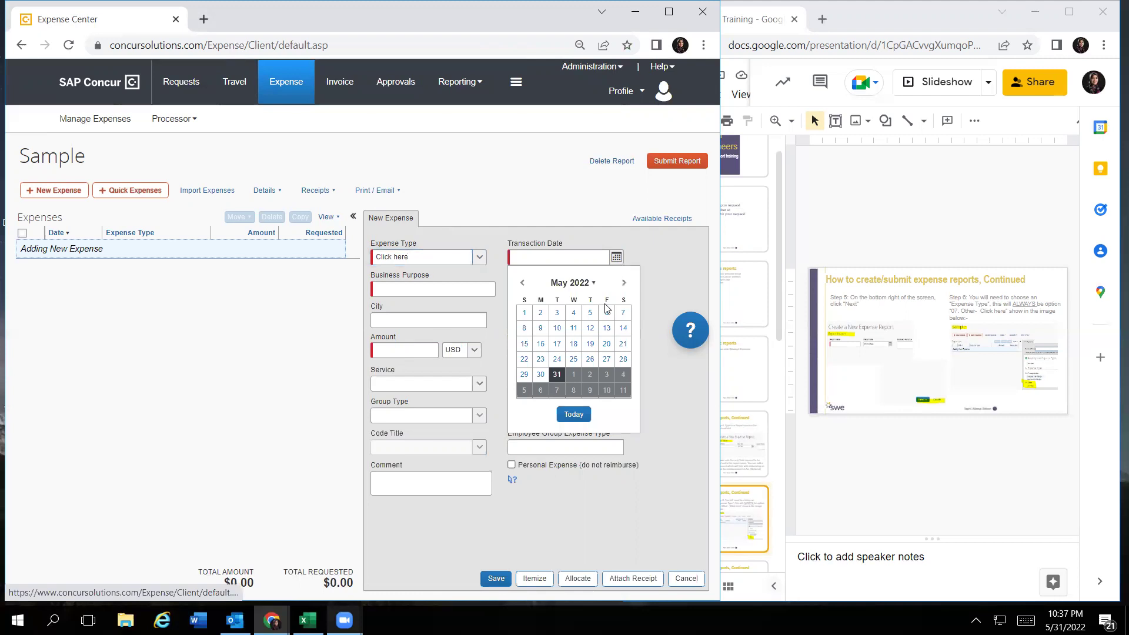
{"action": "left_click", "coordinate": [558, 377]}
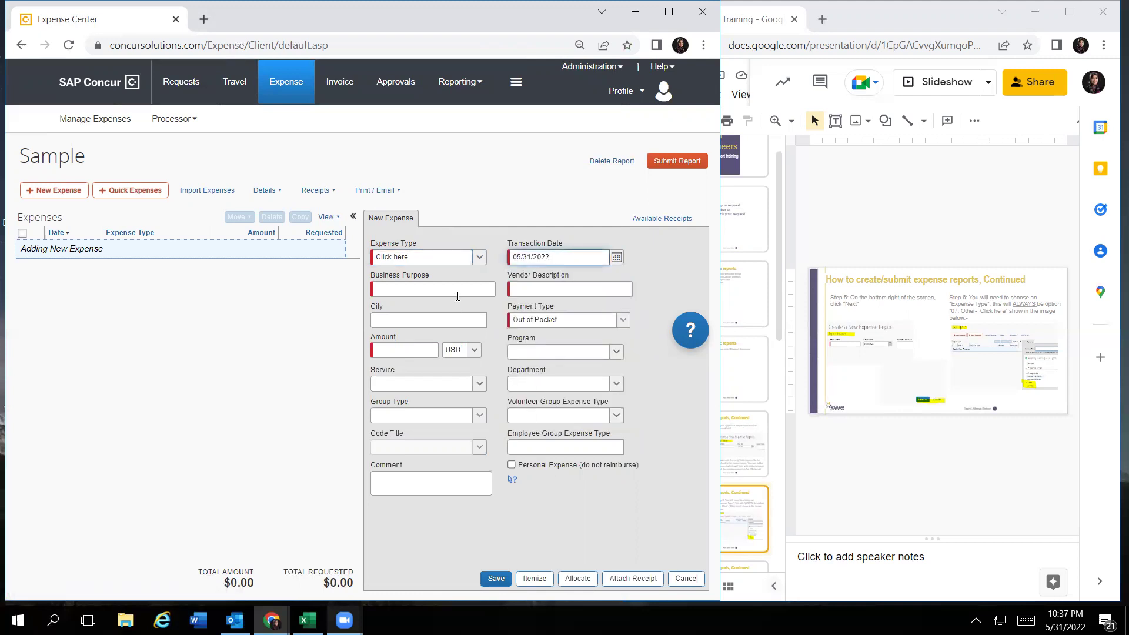
Enter business purpose travel, vendor Uber and amount 100.00 USD
{"action": "left_click", "coordinate": [457, 294]}
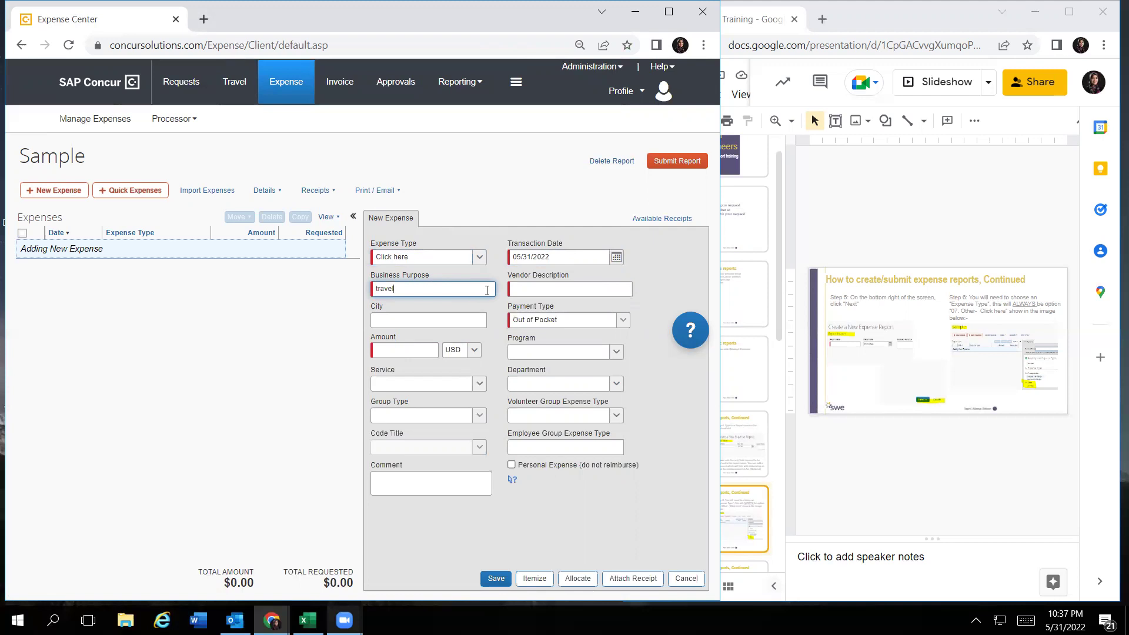
{"action": "left_click", "coordinate": [536, 291]}
{"action": "type", "text": "Uber"}
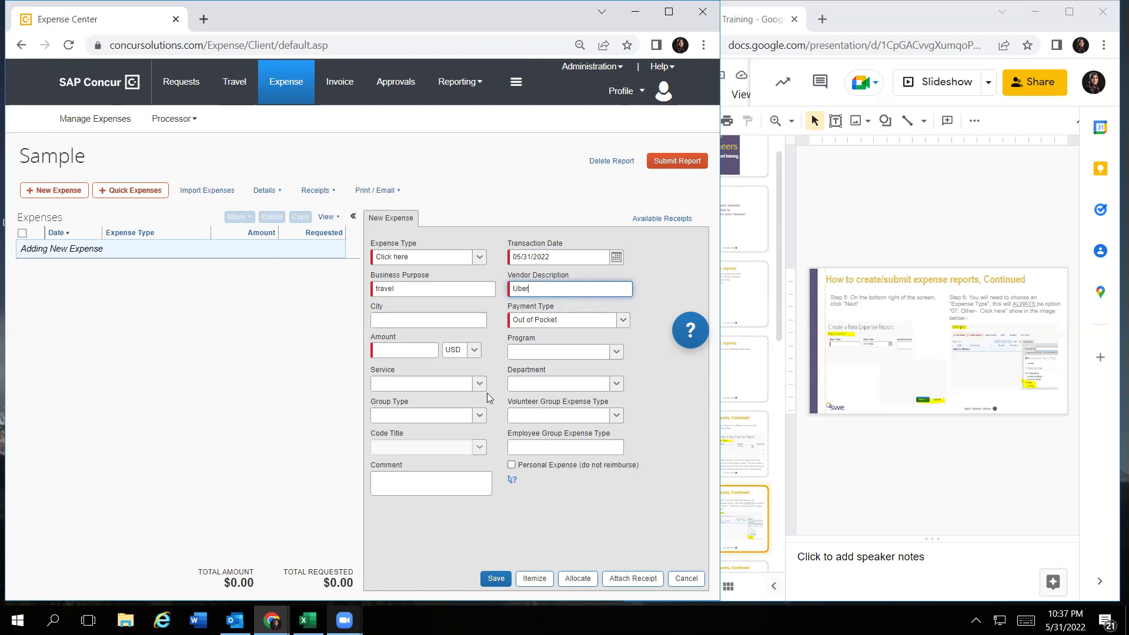
{"action": "left_click", "coordinate": [402, 351]}
{"action": "type", "text": "100"}
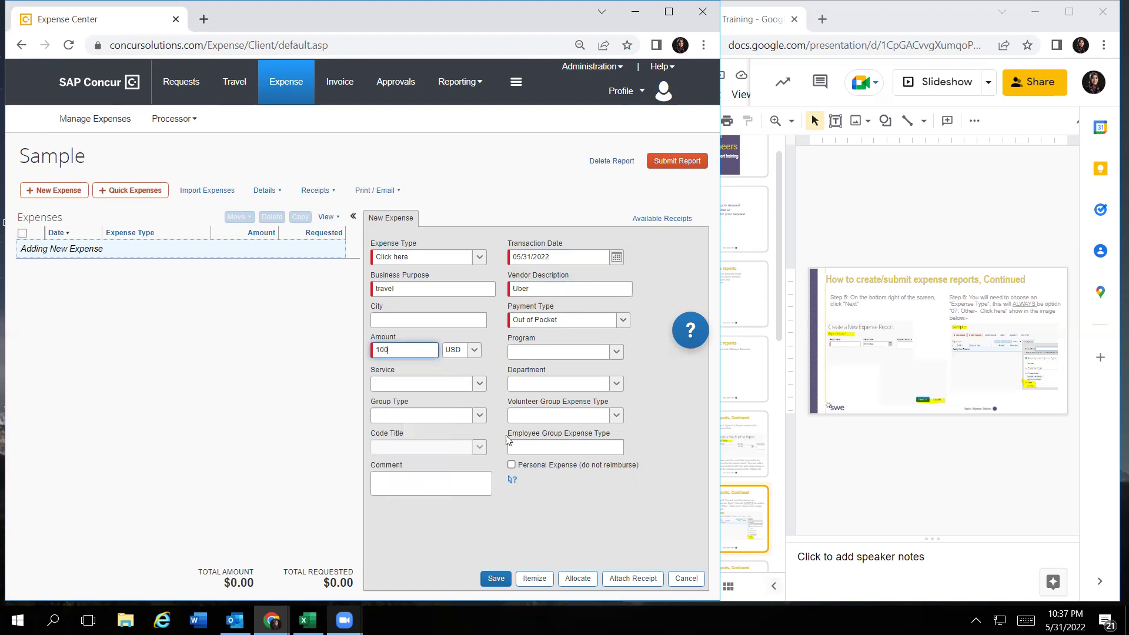
{"action": "left_click_drag", "start_coordinate": [509, 438], "coordinate": [618, 434]}
Check slide 8's required fields, then type code 54160 into Employee Group Expense Type
{"action": "left_click", "coordinate": [935, 464]}
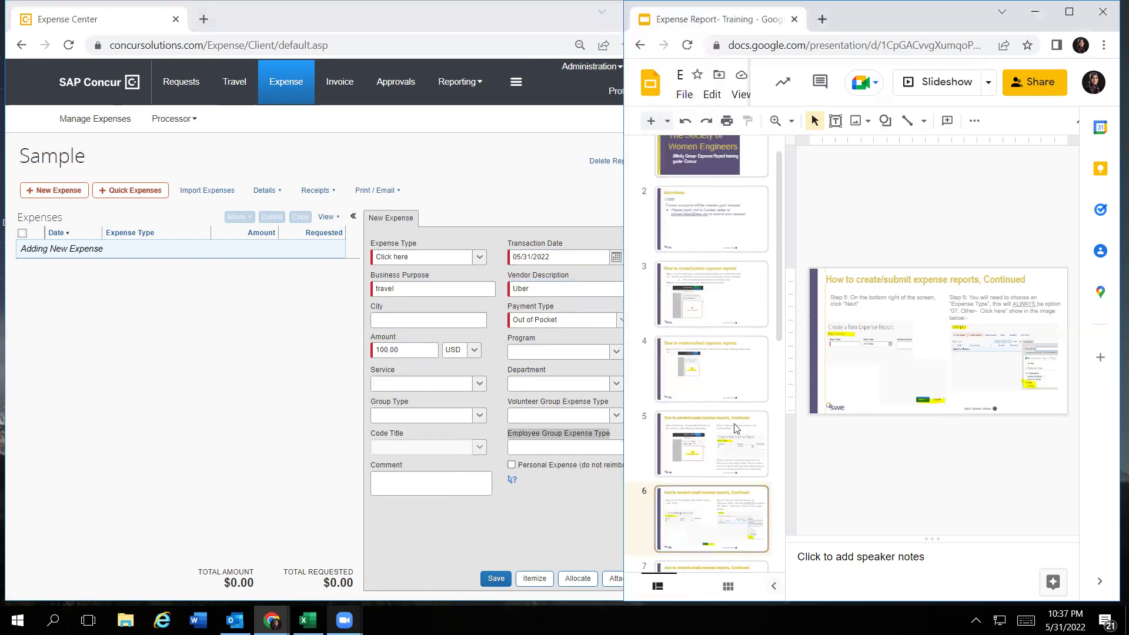
{"action": "scroll", "coordinate": [720, 458], "scroll_direction": "down", "scroll_amount": 1}
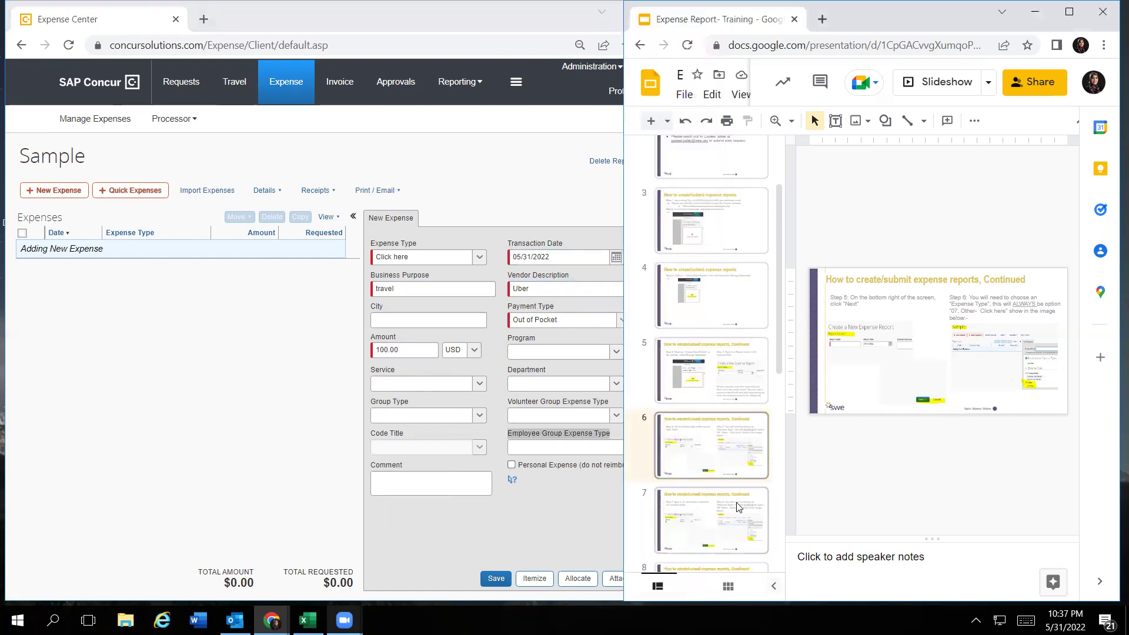
{"action": "left_click", "coordinate": [737, 515]}
{"action": "scroll", "coordinate": [737, 515], "scroll_direction": "down", "scroll_amount": 2}
{"action": "left_click", "coordinate": [703, 447]}
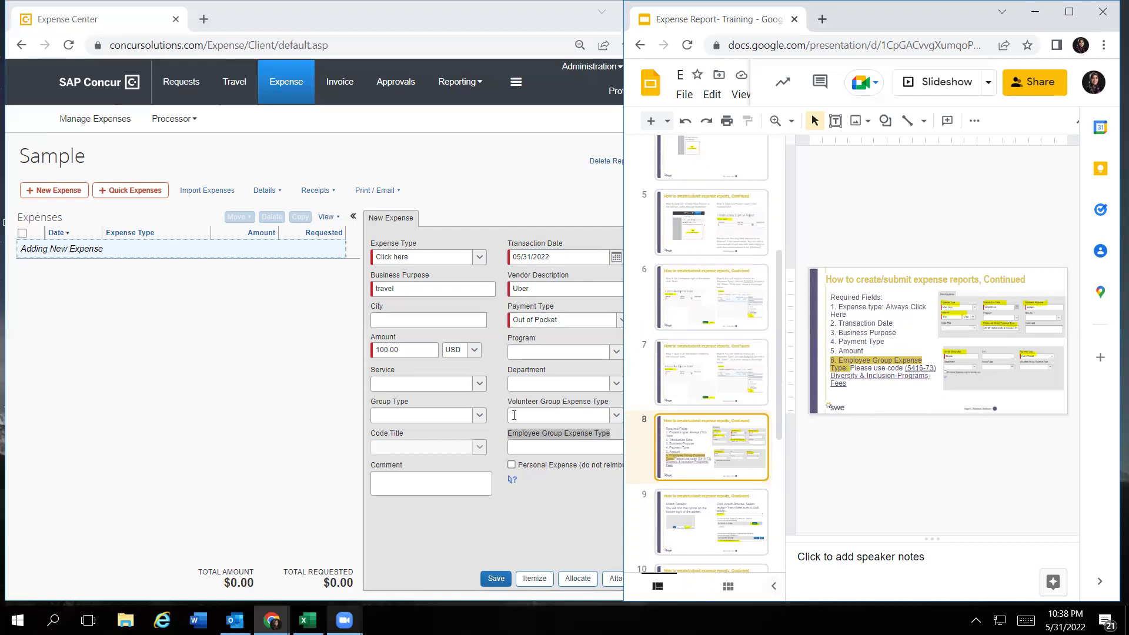
{"action": "left_click", "coordinate": [533, 446]}
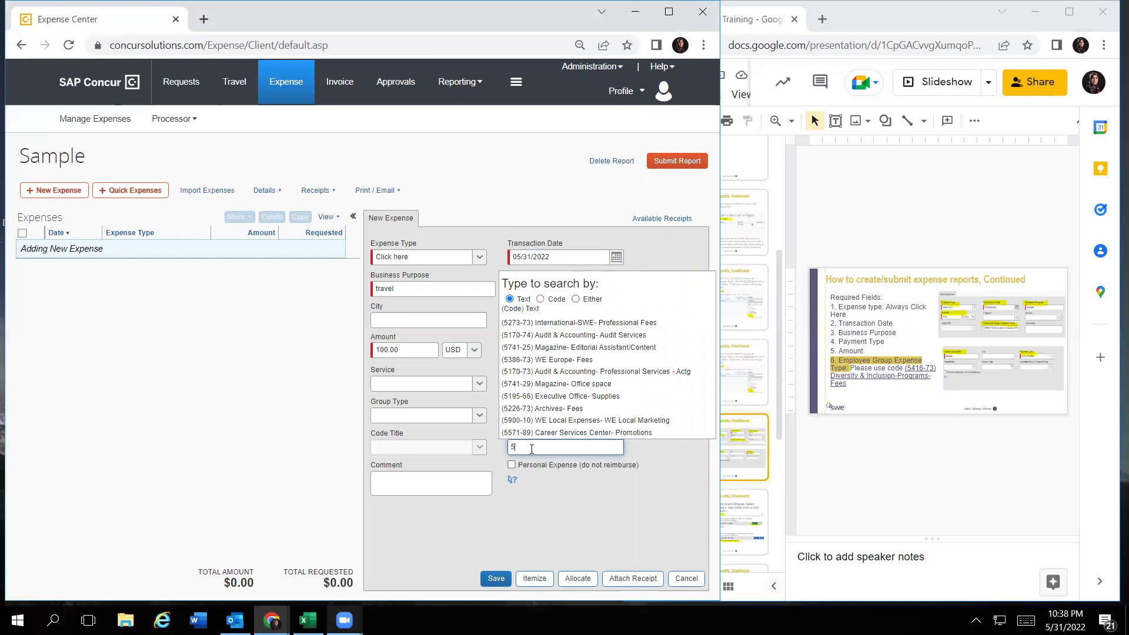
{"action": "type", "text": "5416073"}
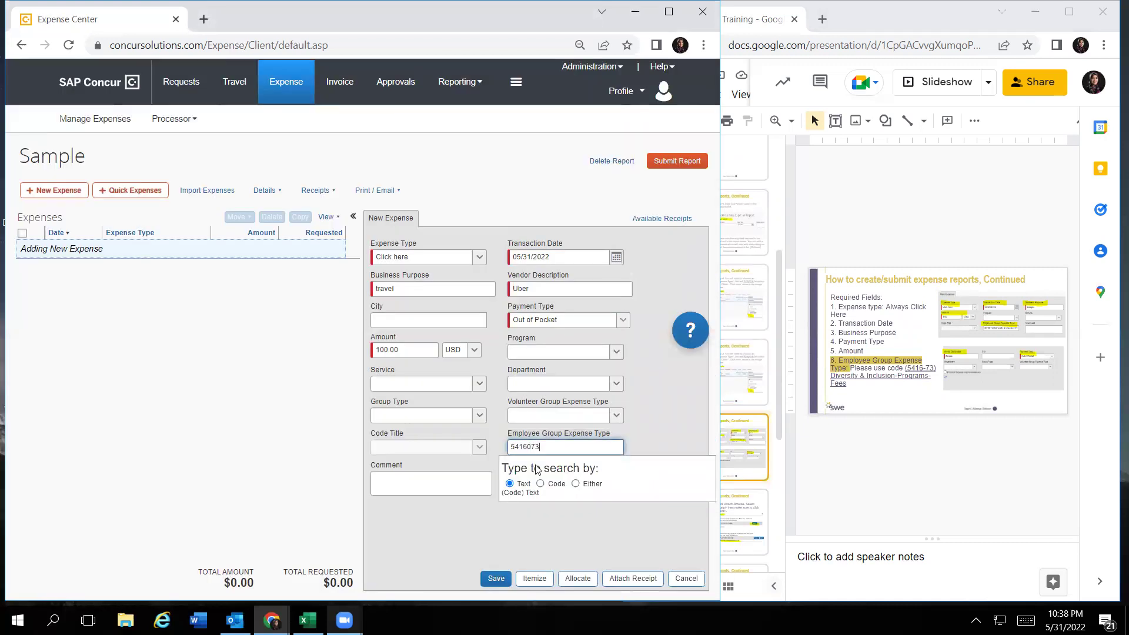
Search group expense codes by Code for '5416-' and pick (5416-73) Diversity & Inclusion-Programs- Fees
{"action": "double_click", "coordinate": [543, 449]}
{"action": "left_click", "coordinate": [540, 483]}
{"action": "left_click", "coordinate": [532, 448]}
{"action": "type", "text": "5416"}
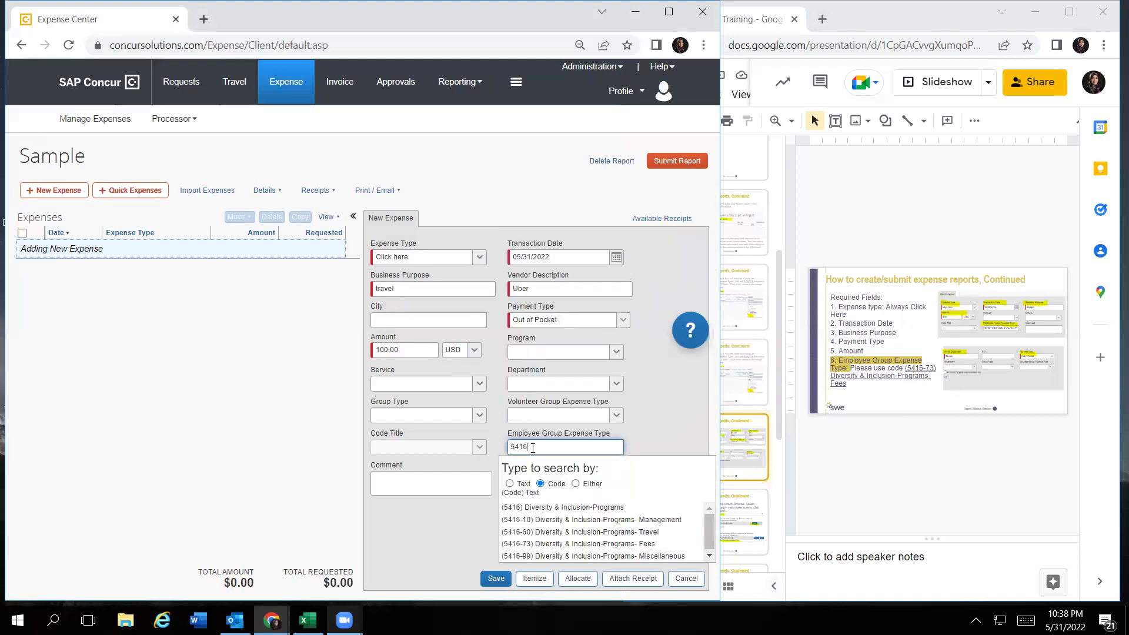
{"action": "type", "text": "-"}
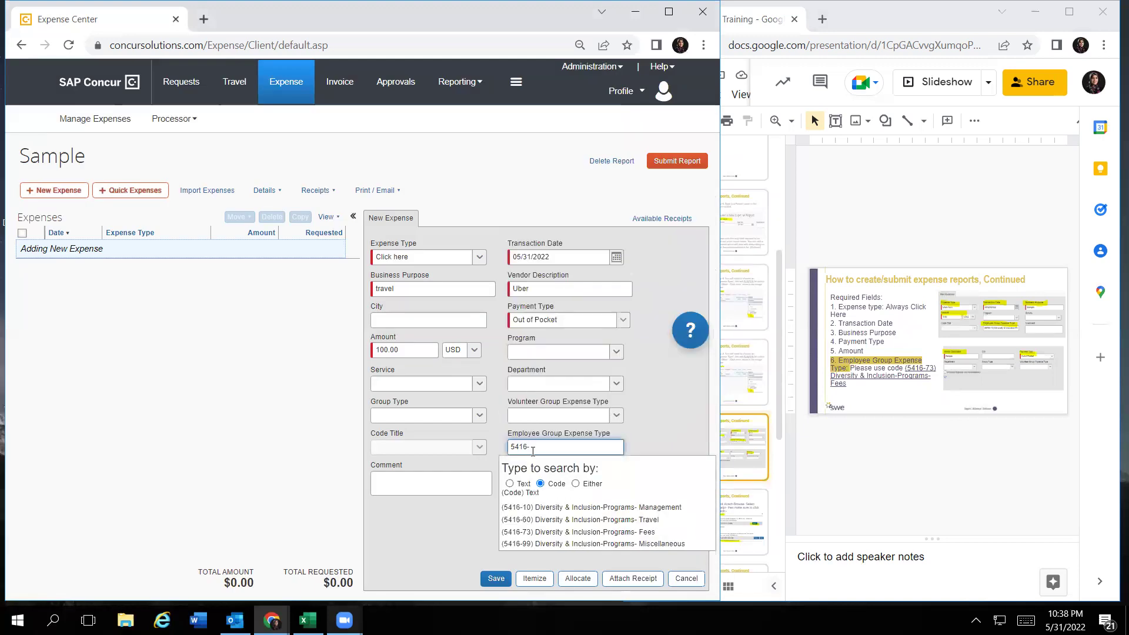
{"action": "left_click", "coordinate": [563, 532]}
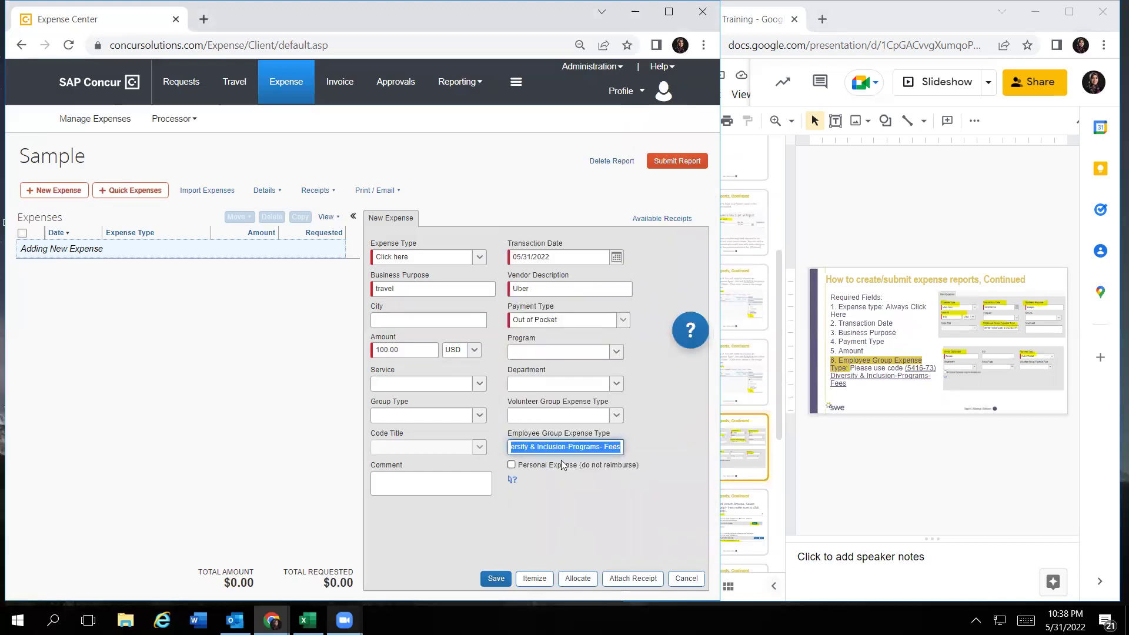
Clear the chosen code and reselect (5416-73) Diversity & Inclusion-Programs- Fees
{"action": "left_click", "coordinate": [597, 446]}
{"action": "key", "text": "ctrl+a"}
{"action": "key", "text": "BackSpace"}
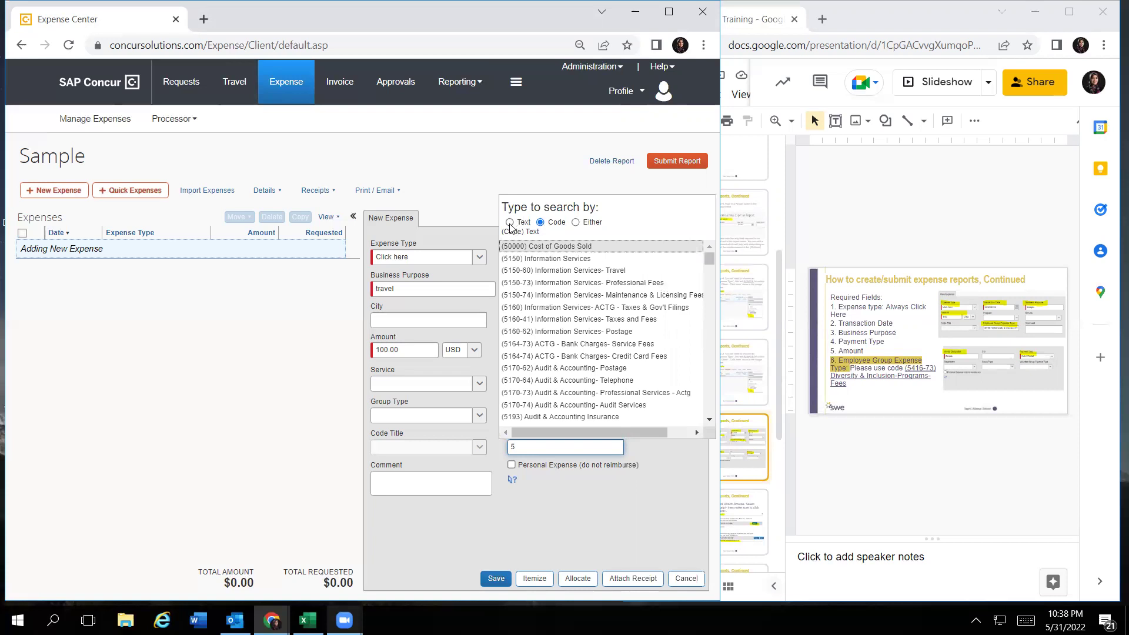
{"action": "left_click", "coordinate": [544, 232]}
{"action": "left_click", "coordinate": [561, 448]}
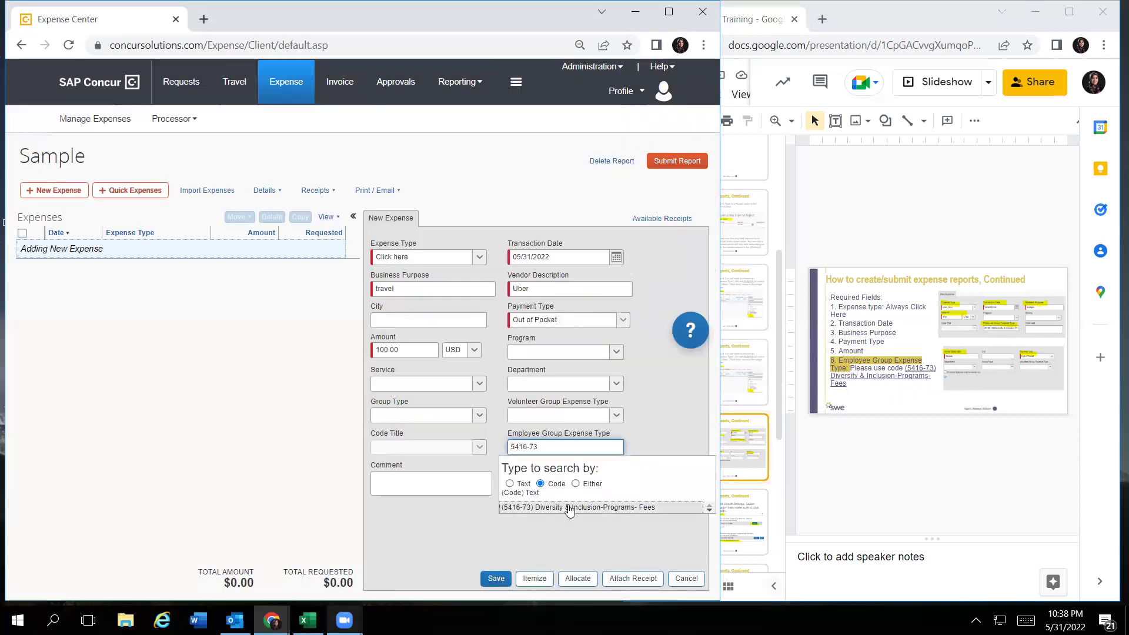
{"action": "left_click", "coordinate": [571, 509]}
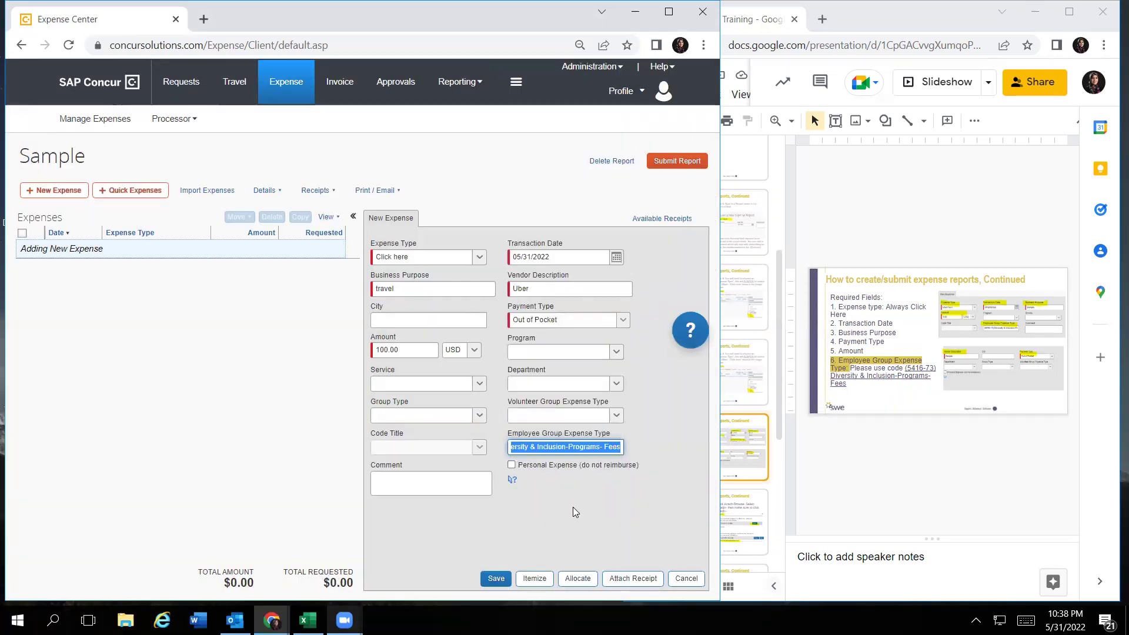
Attach the 1-7-2020 Expense Reimbursement receipt from Available Receipts to the Uber expense
{"action": "left_click", "coordinate": [632, 581]}
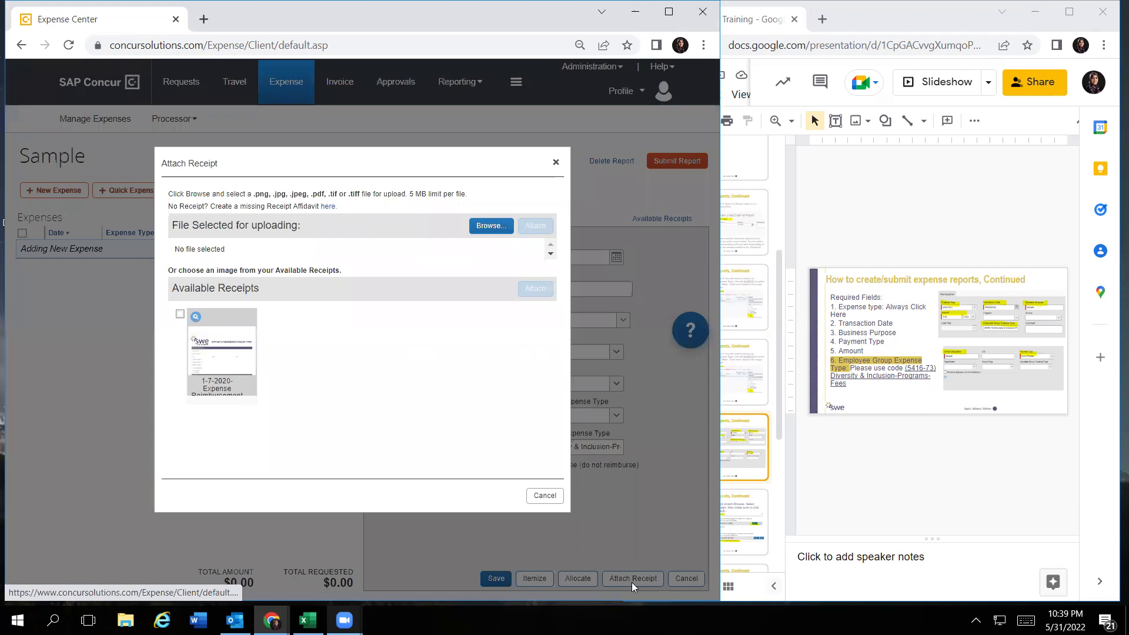
{"action": "left_click", "coordinate": [181, 316]}
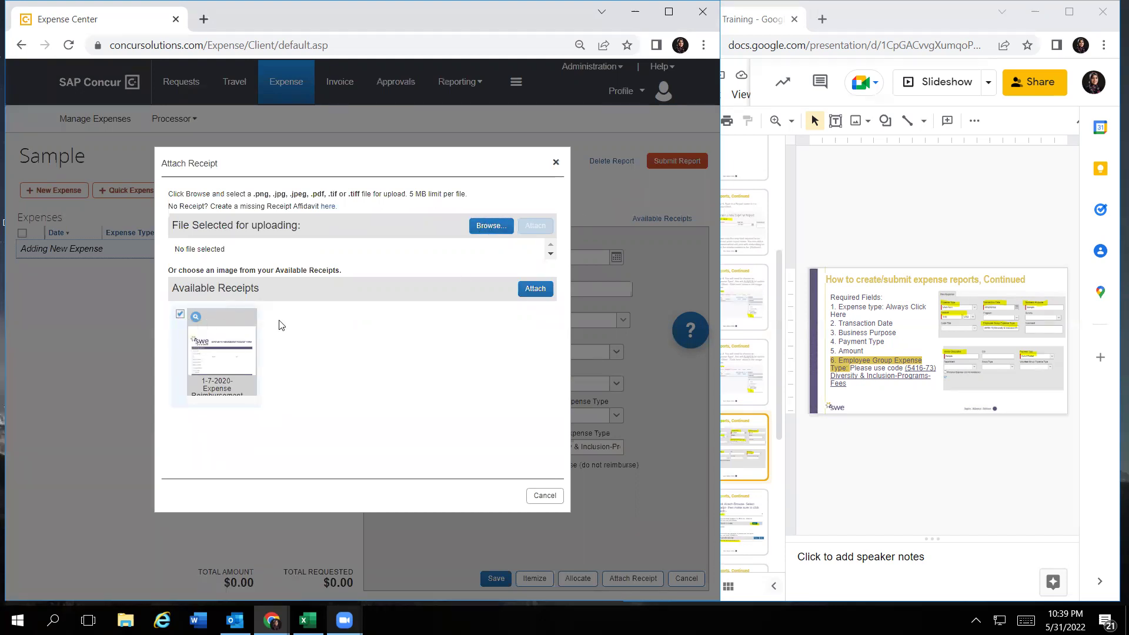
{"action": "left_click", "coordinate": [535, 289]}
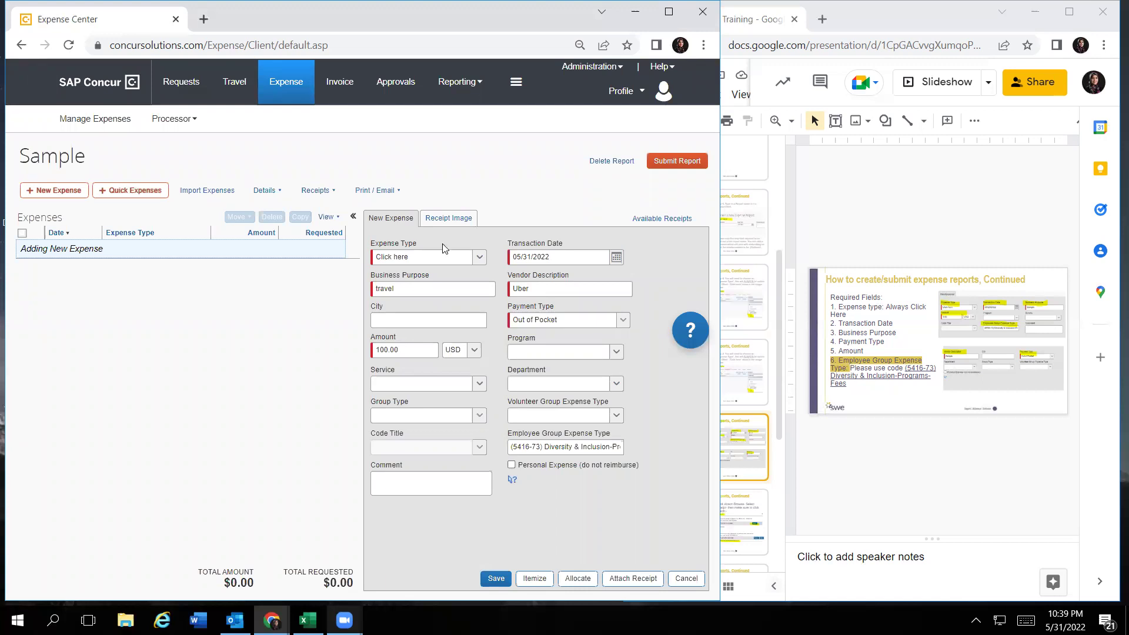
{"action": "left_click", "coordinate": [445, 219]}
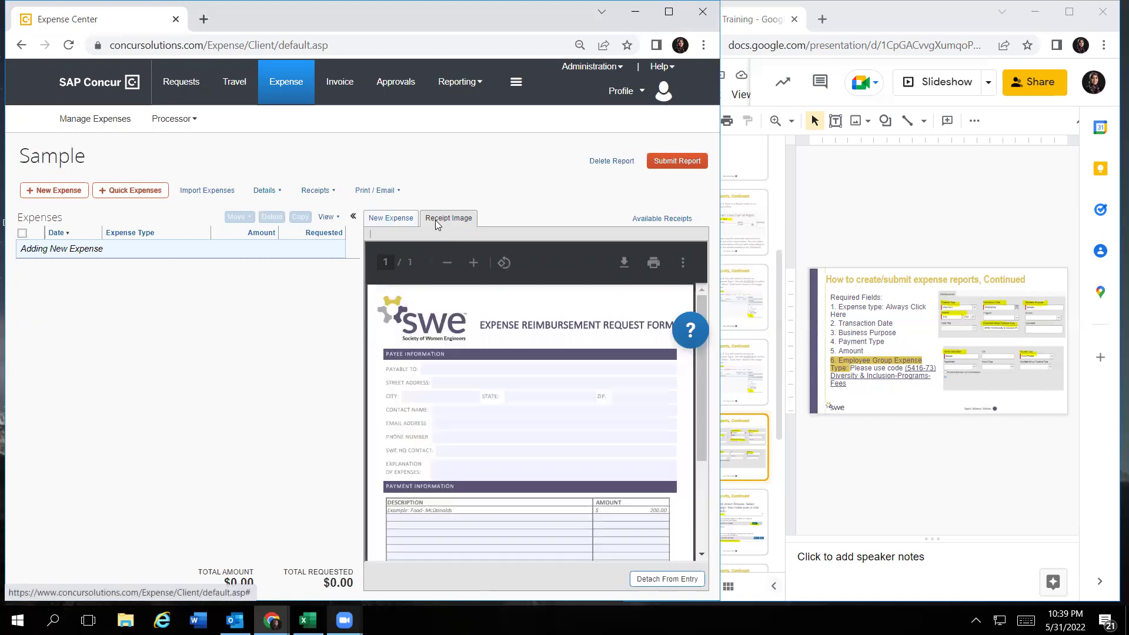
{"action": "scroll", "coordinate": [517, 423], "scroll_direction": "down", "scroll_amount": 5}
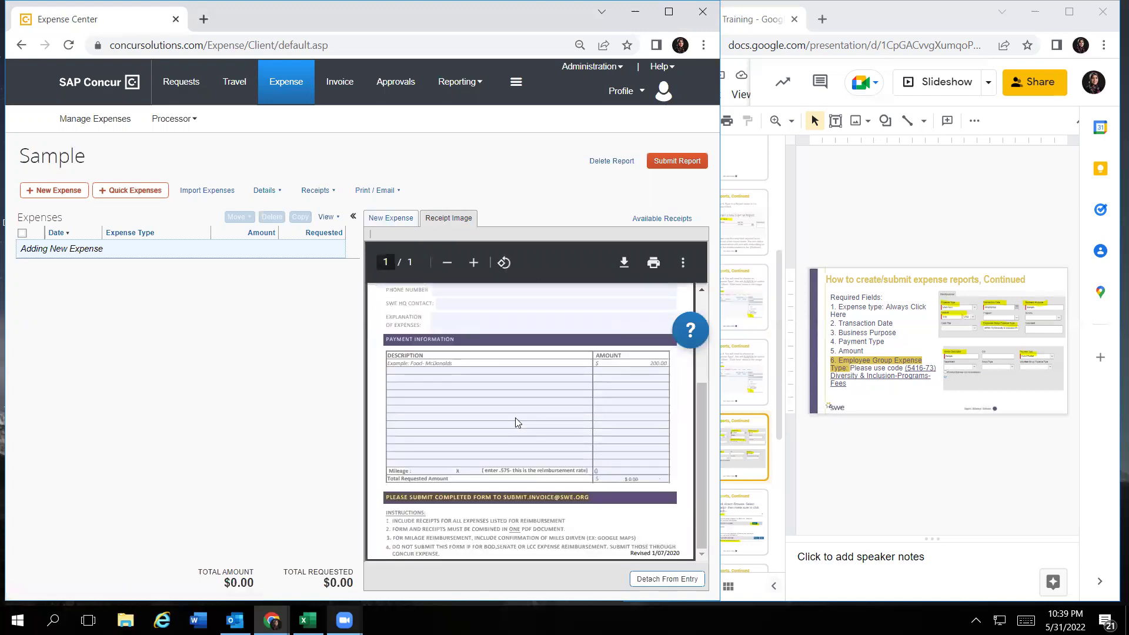
{"action": "scroll", "coordinate": [516, 422], "scroll_direction": "up", "scroll_amount": 5}
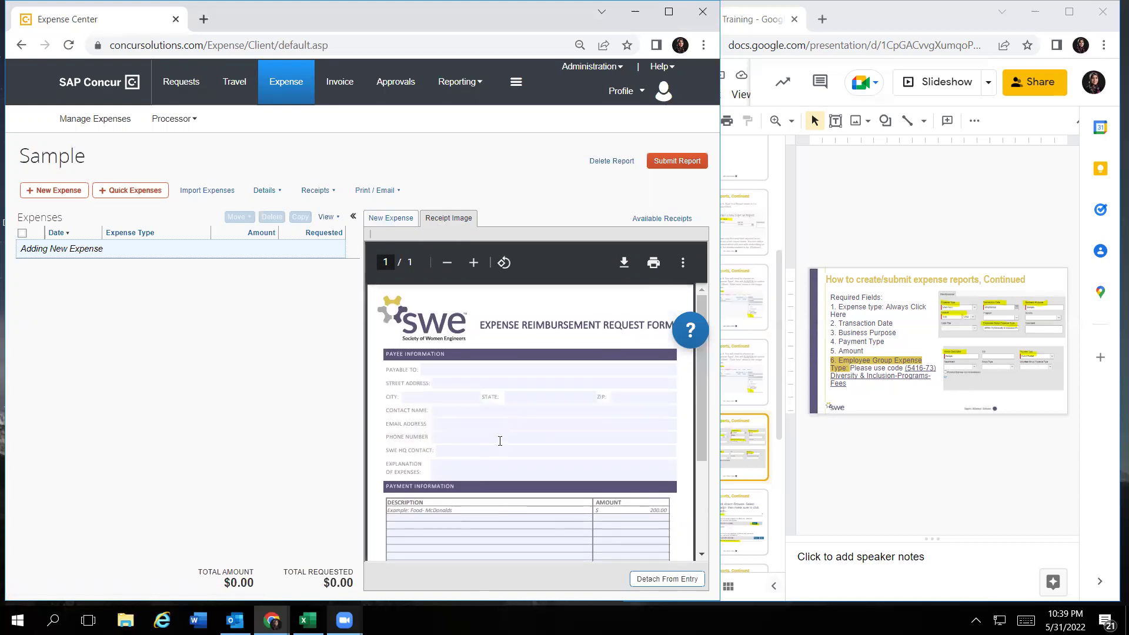
{"action": "scroll", "coordinate": [500, 441], "scroll_direction": "down", "scroll_amount": 5}
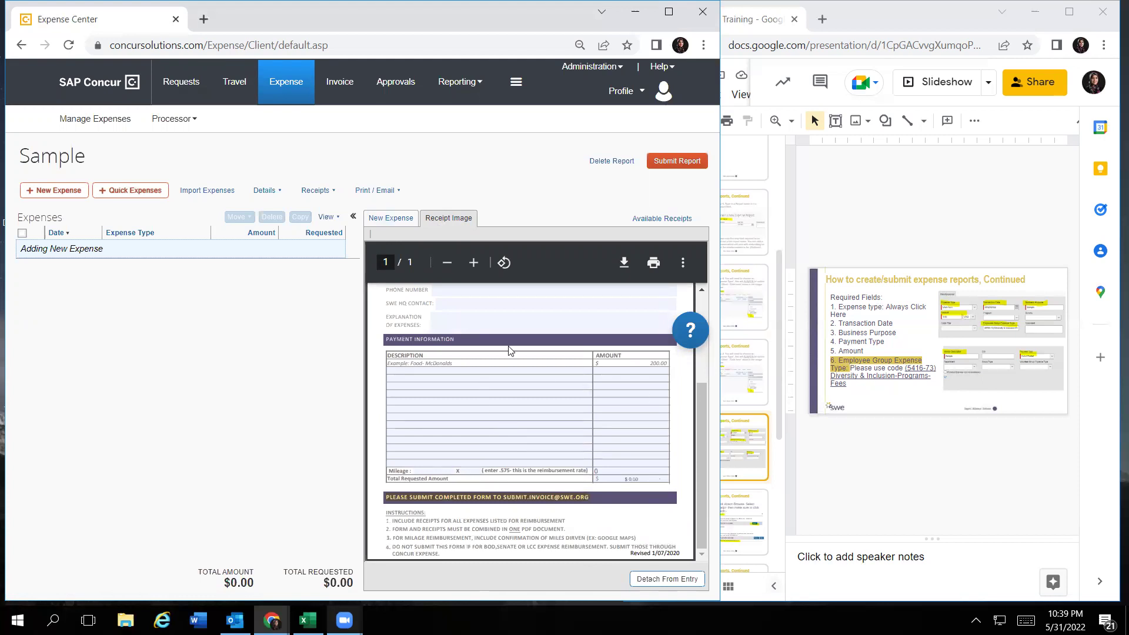
{"action": "left_click", "coordinate": [383, 223]}
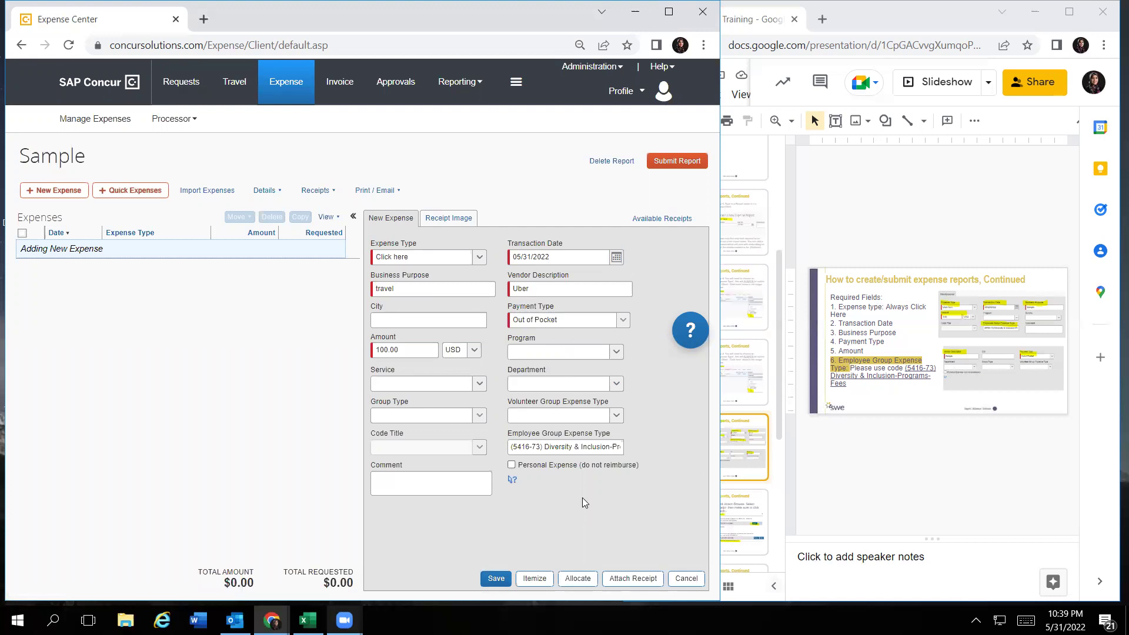
Save the $100.00 Uber expense and reopen it from the Expenses list
{"action": "left_click", "coordinate": [495, 579]}
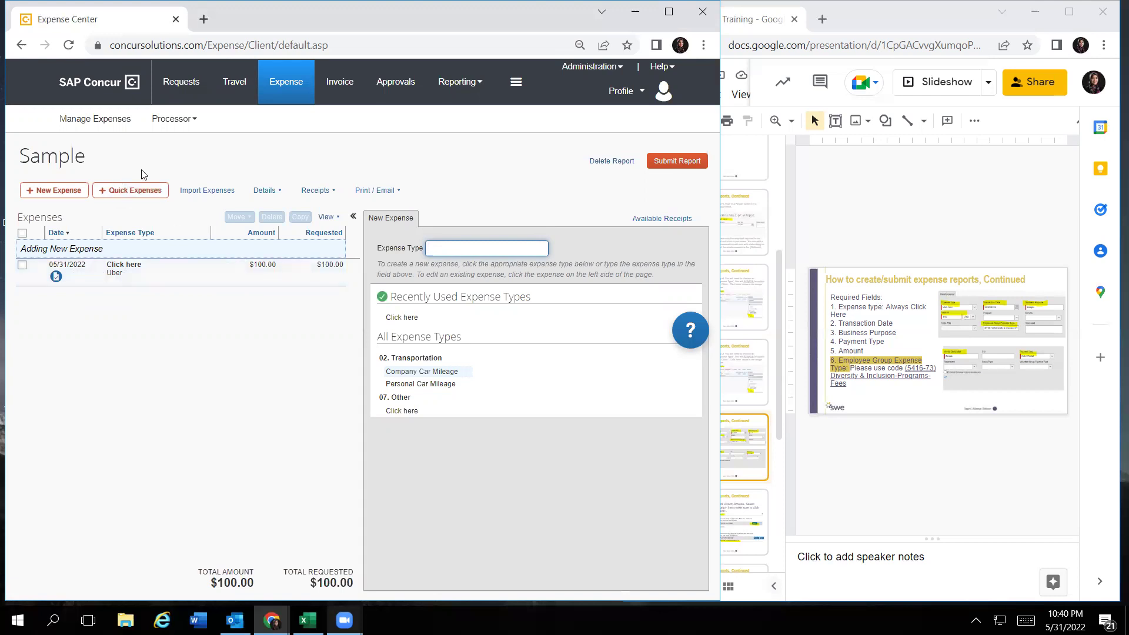
{"action": "left_click", "coordinate": [202, 270]}
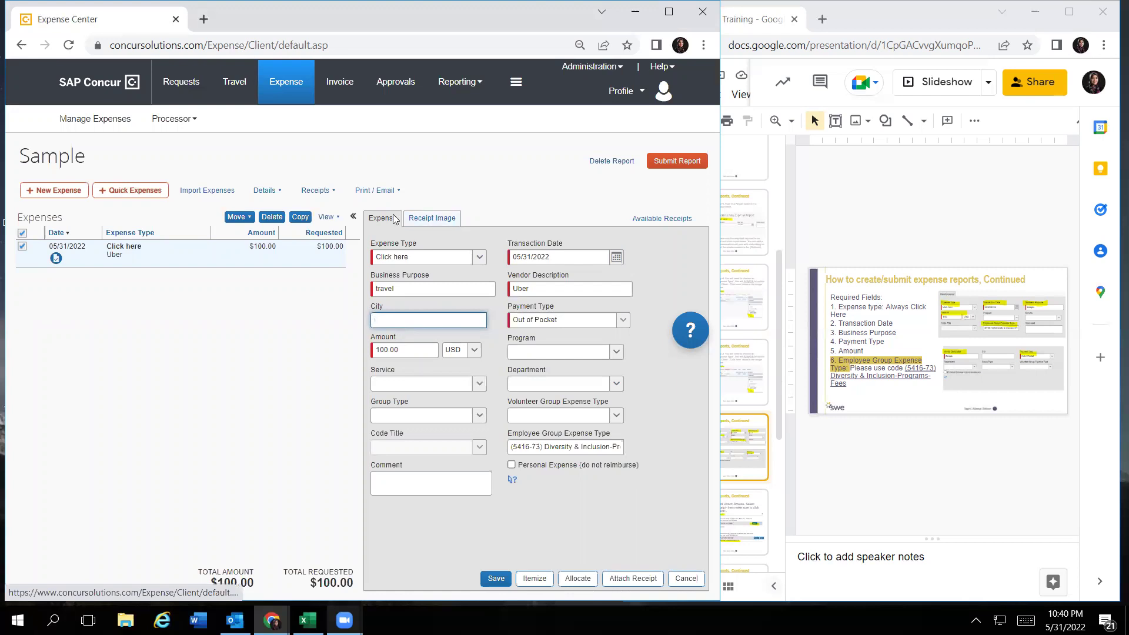
Save the Uber expense again and start a second new expense
{"action": "left_click", "coordinate": [495, 579]}
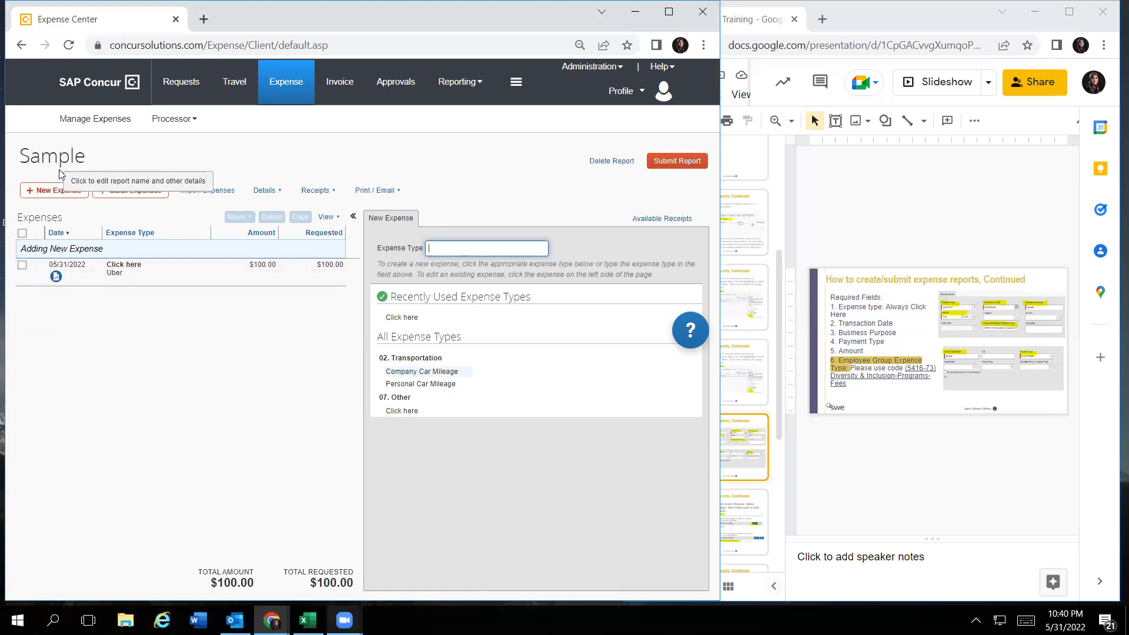
{"action": "left_click", "coordinate": [72, 198]}
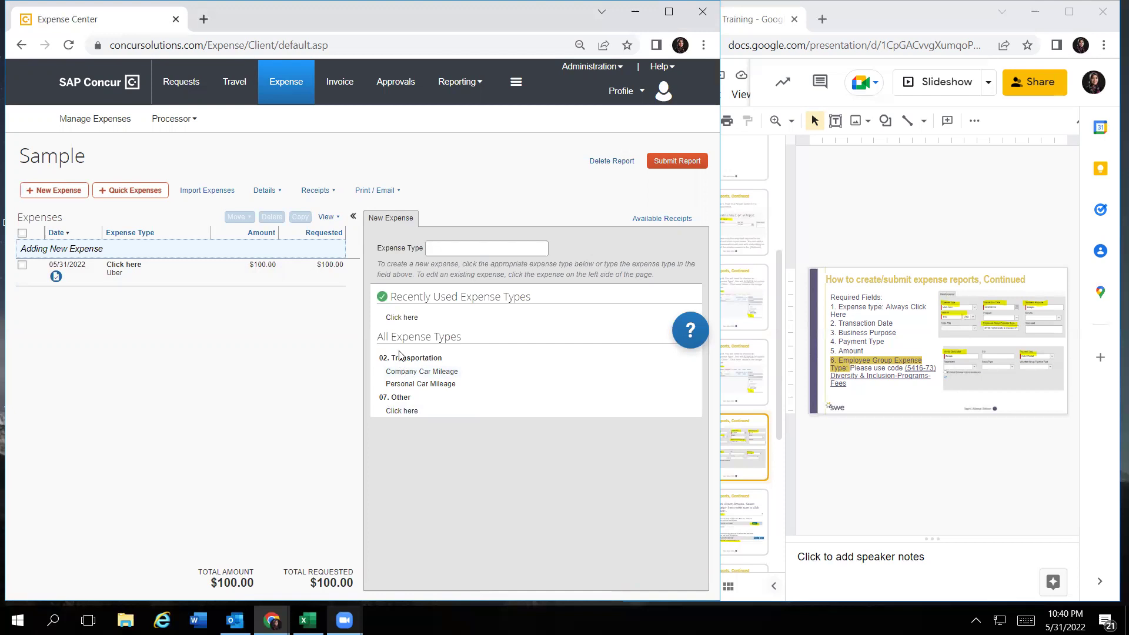
Pick the 07. Other expense type for the second expense, then open and close the group code list
{"action": "left_click", "coordinate": [414, 414]}
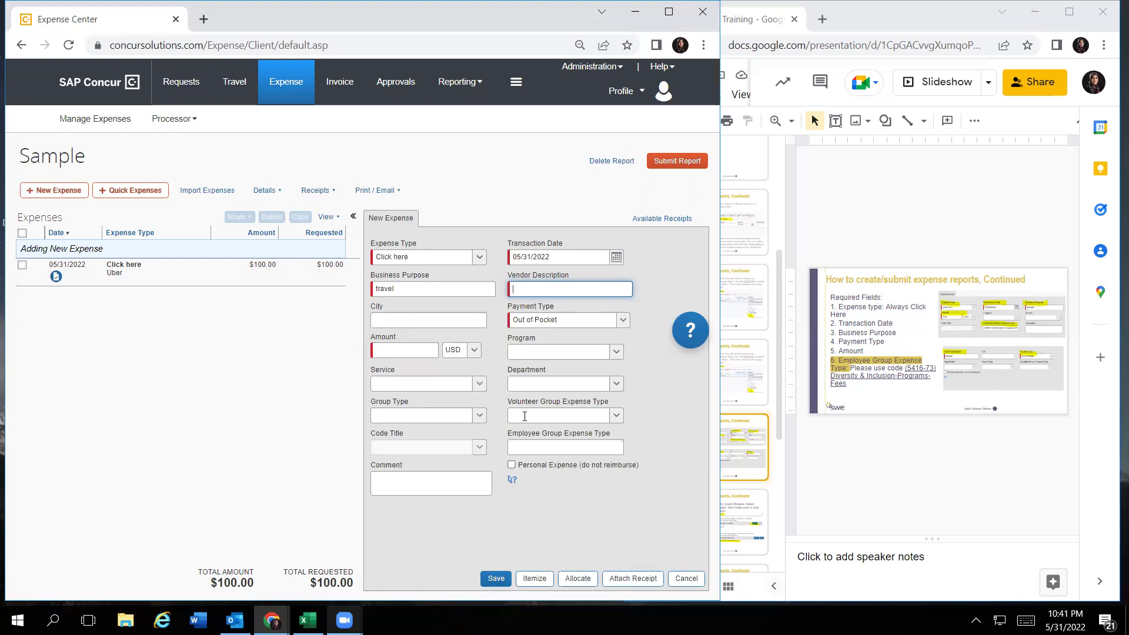
{"action": "mouse_move", "coordinate": [511, 433]}
{"action": "left_mouse_down"}
{"action": "mouse_move", "coordinate": [613, 432]}
{"action": "mouse_move", "coordinate": [507, 436]}
{"action": "left_mouse_up"}
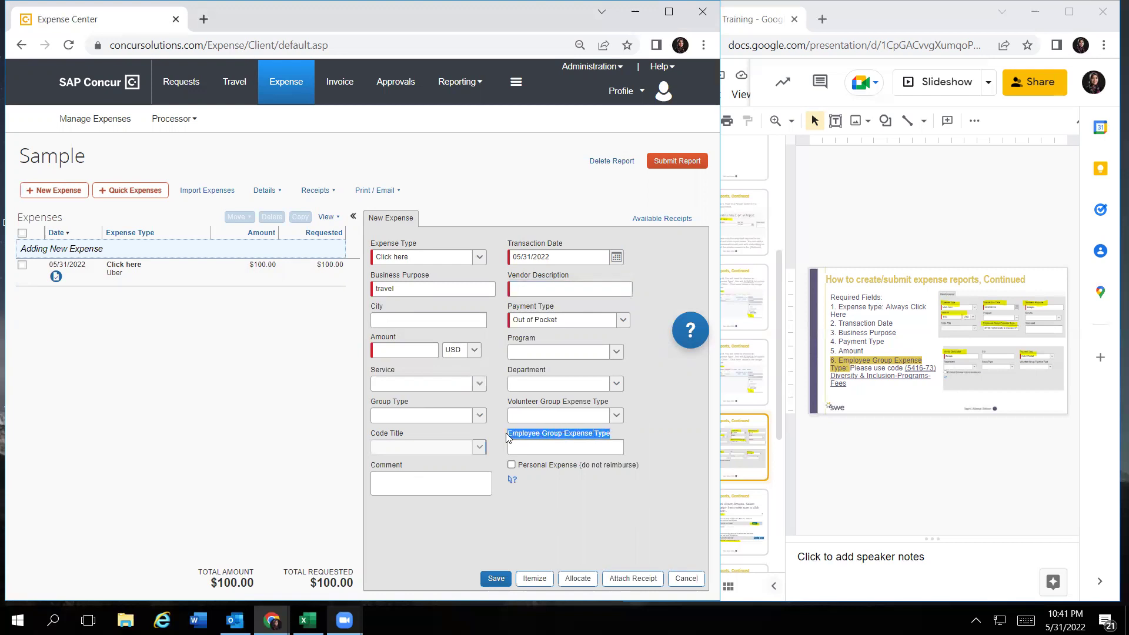
{"action": "left_click", "coordinate": [523, 447]}
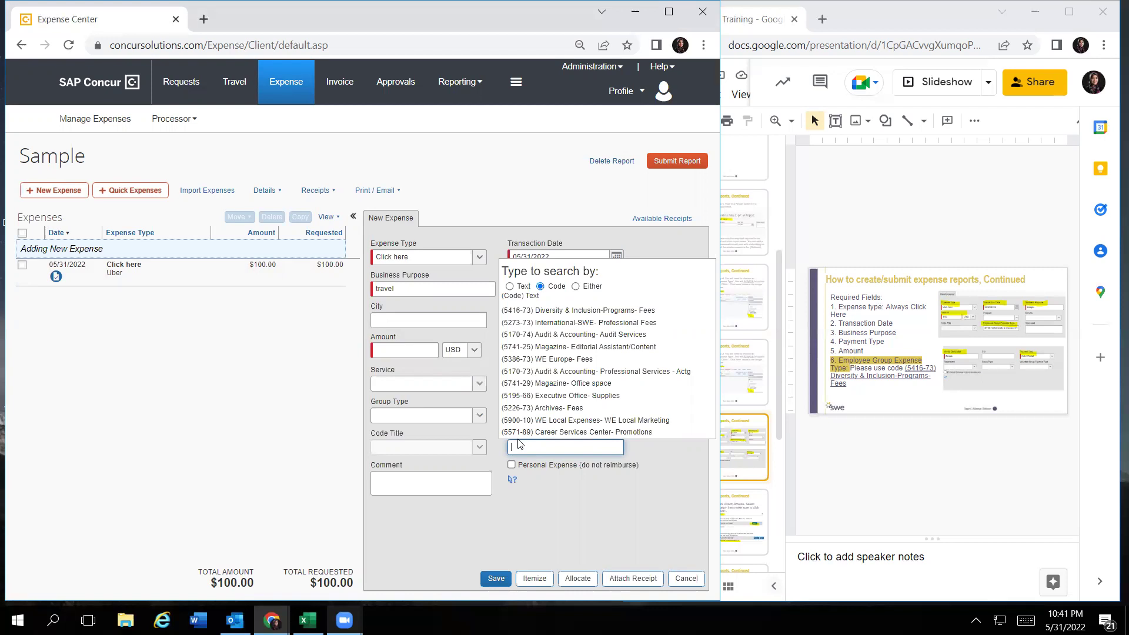
{"action": "left_click", "coordinate": [560, 480]}
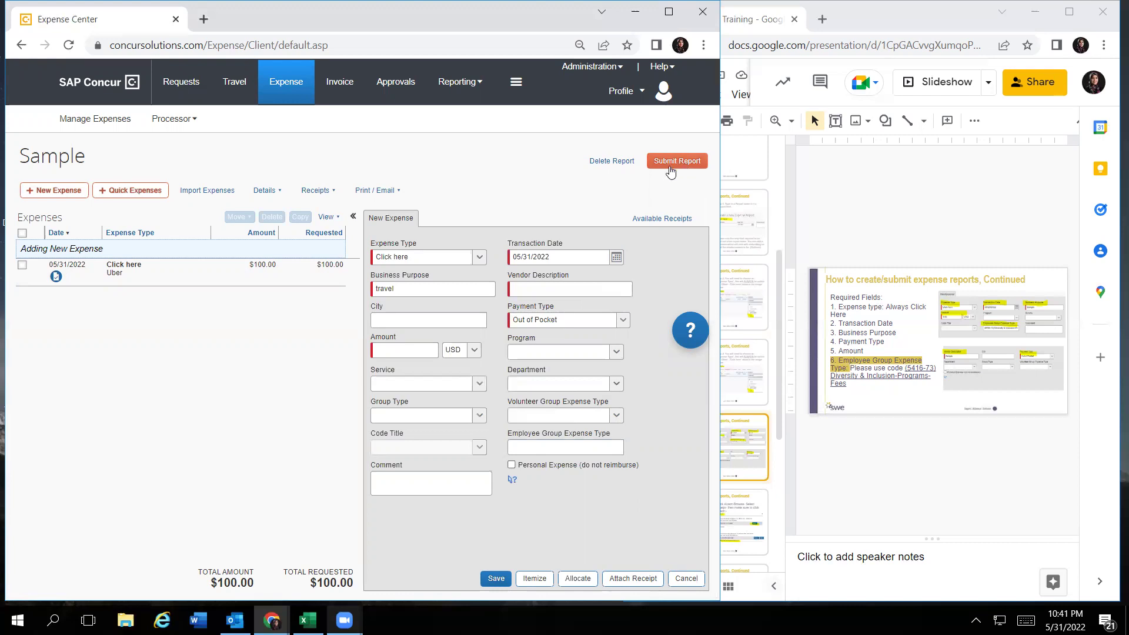
Discard the blank expense, save the Uber expense at $0.00, and submit the Sample report
{"action": "left_click", "coordinate": [679, 579]}
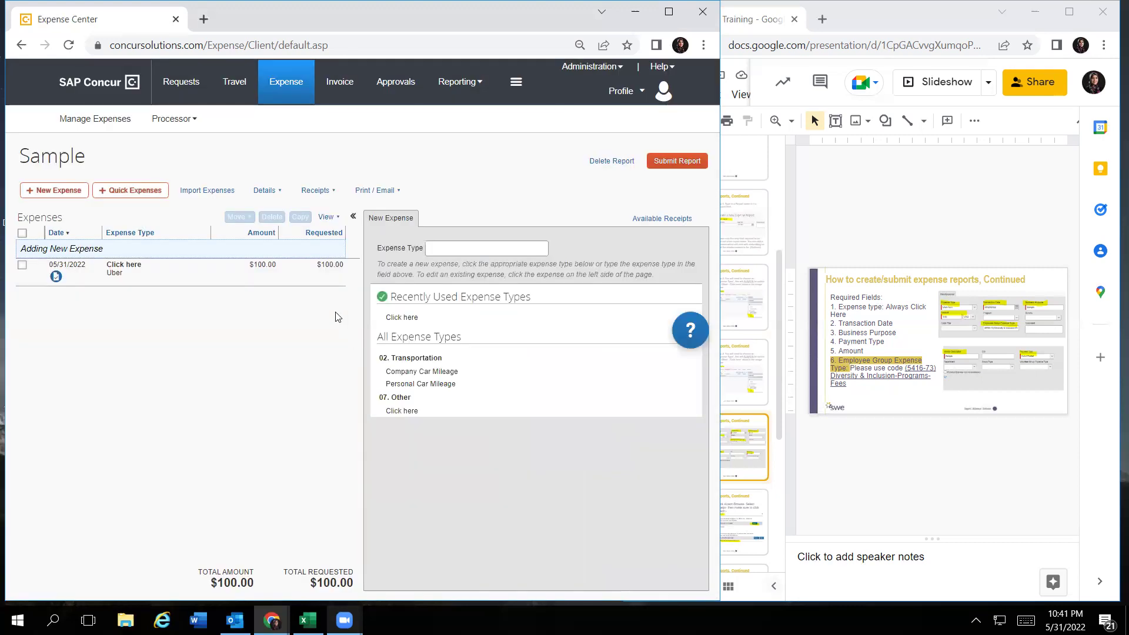
{"action": "left_click", "coordinate": [244, 272]}
{"action": "key", "text": "Tab"}
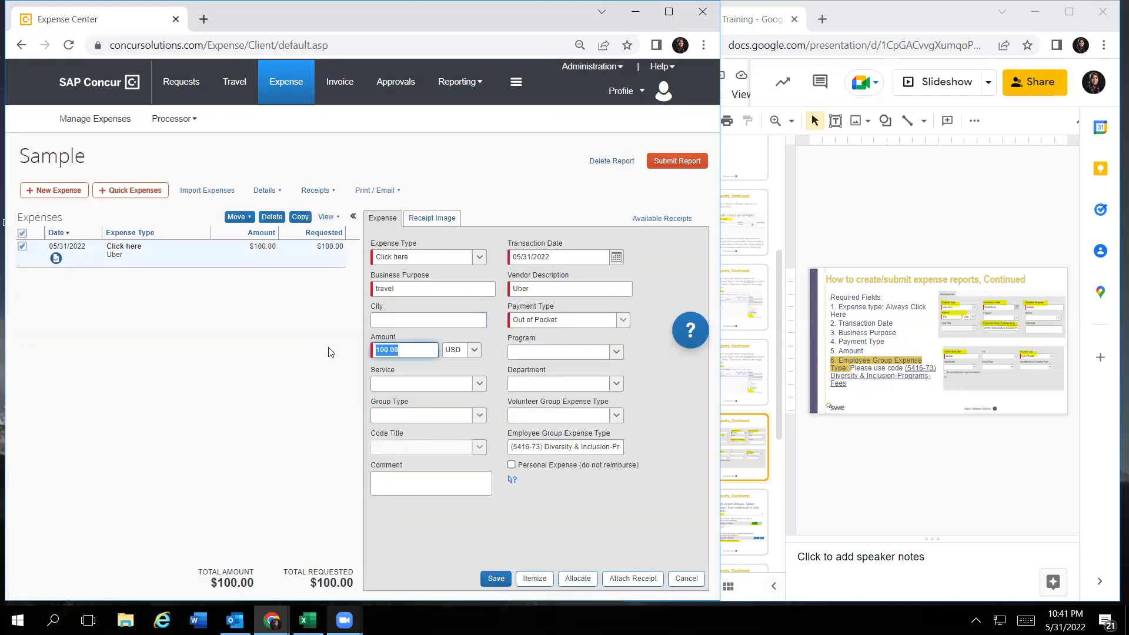
{"action": "type", "text": "0"}
{"action": "left_click", "coordinate": [496, 579]}
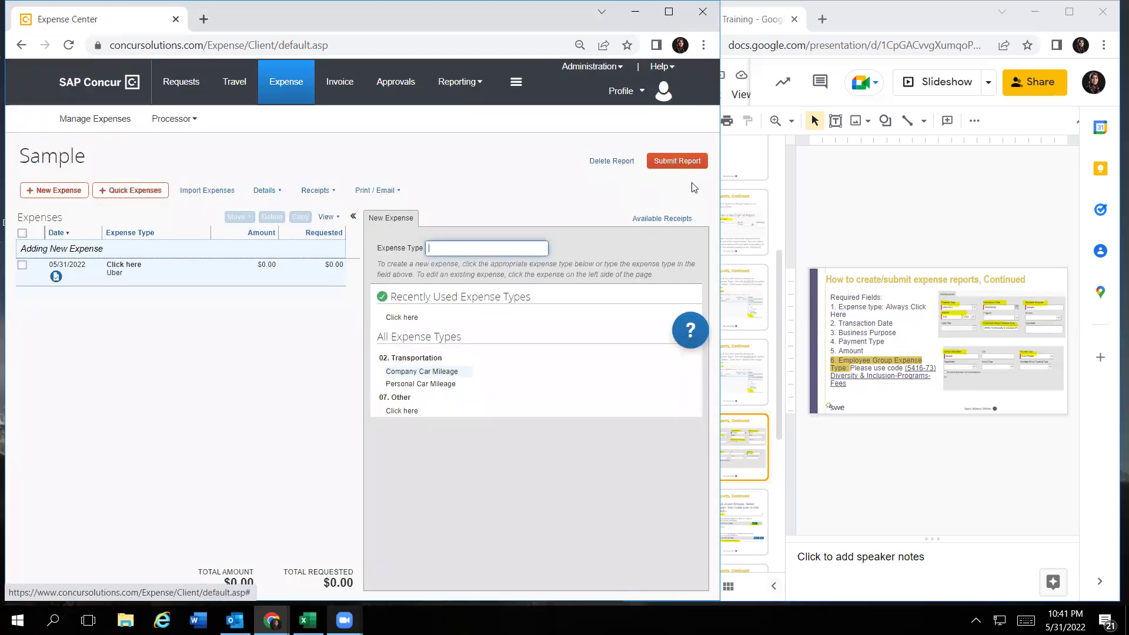
{"action": "left_click", "coordinate": [685, 161]}
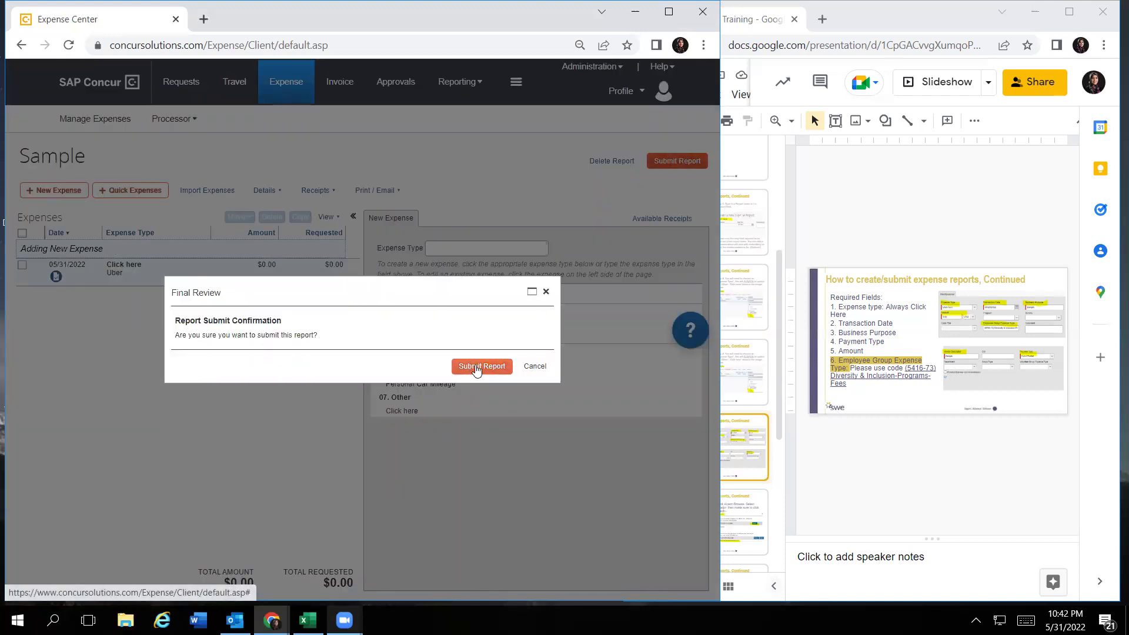
Confirm submission of the Sample report from the Final Review dialog
{"action": "left_click", "coordinate": [477, 367]}
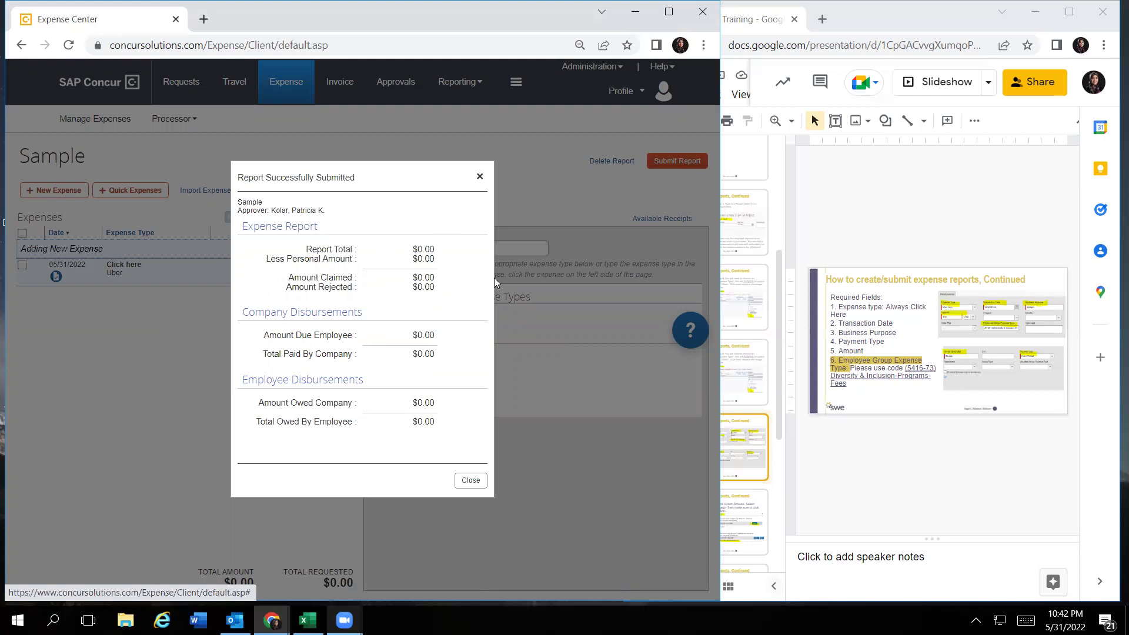
Close the submission summary to return to Manage Expenses
{"action": "left_click", "coordinate": [470, 481]}
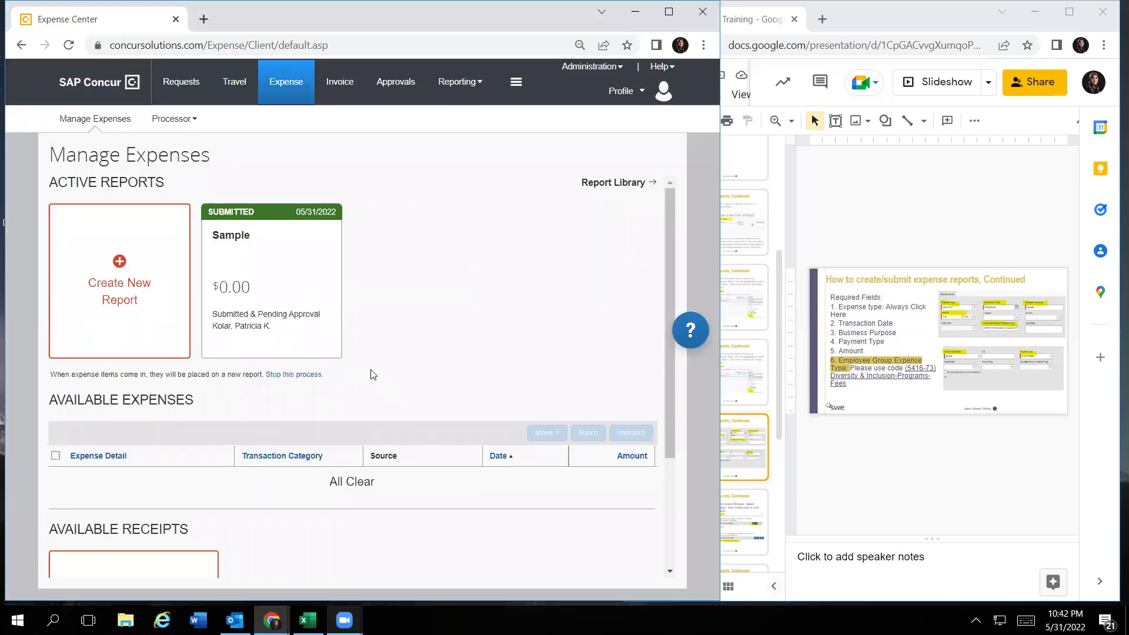